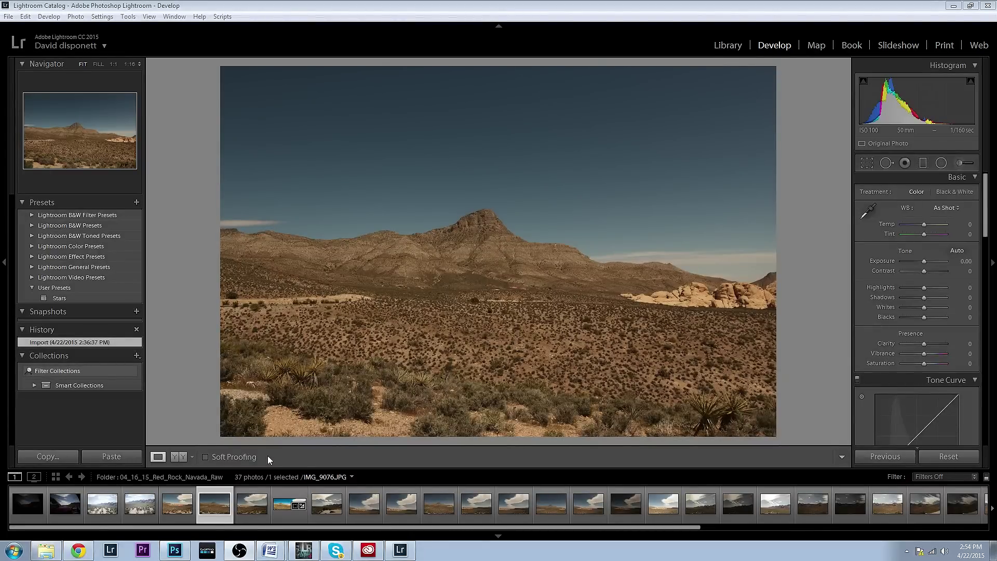
# Step: Select both desert shots and preview them as a Photo Merge panorama with Auto Crop on
pyautogui.keyDown('shift'); pyautogui.click(251, 507); pyautogui.keyUp('shift')
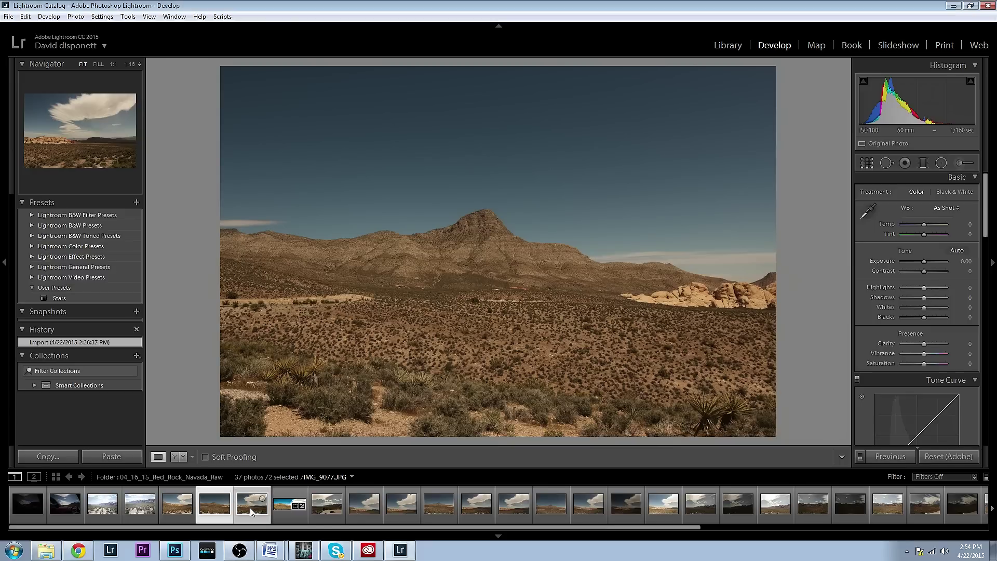
pyautogui.rightClick(209, 511)
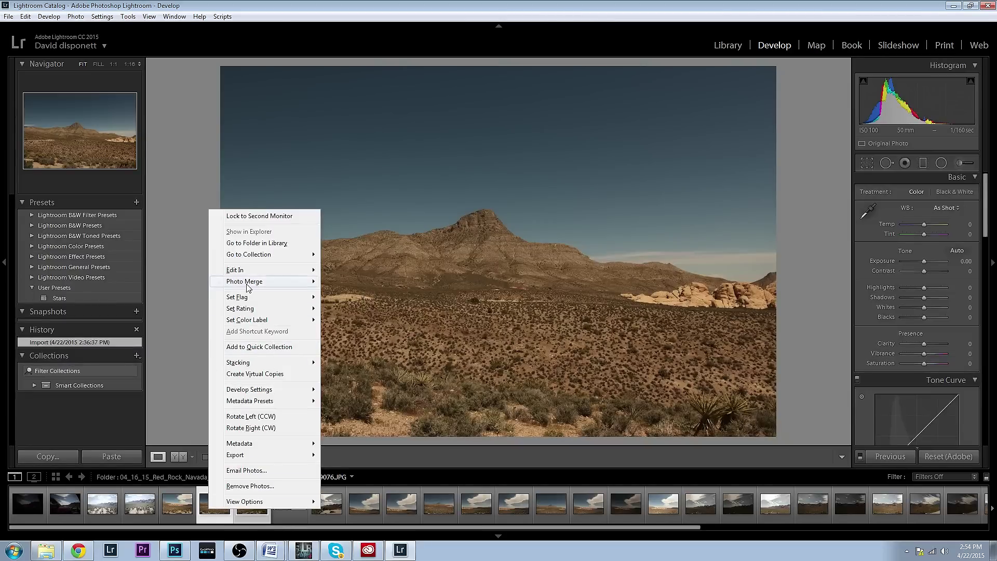
pyautogui.moveTo(247, 287)
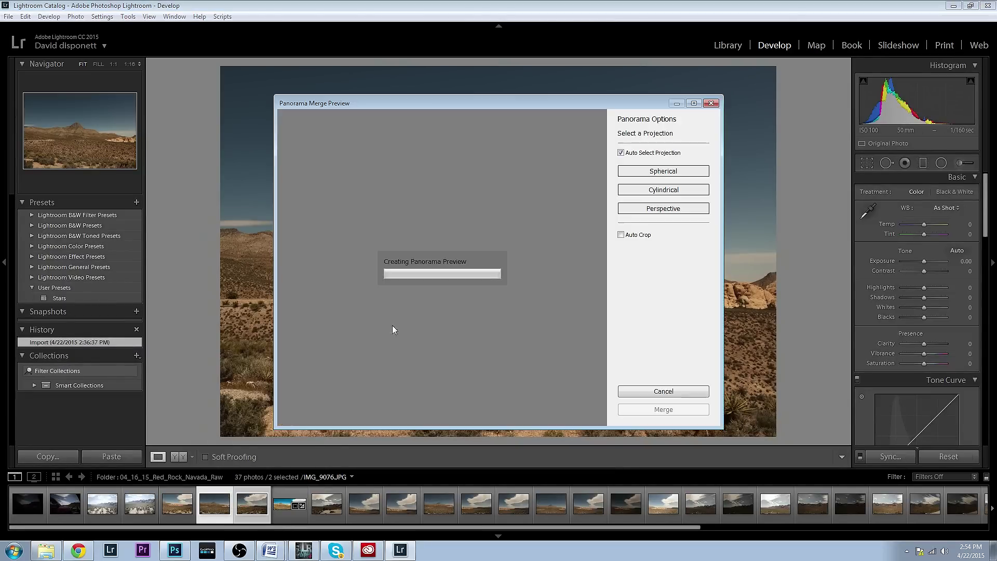
pyautogui.click(358, 293)
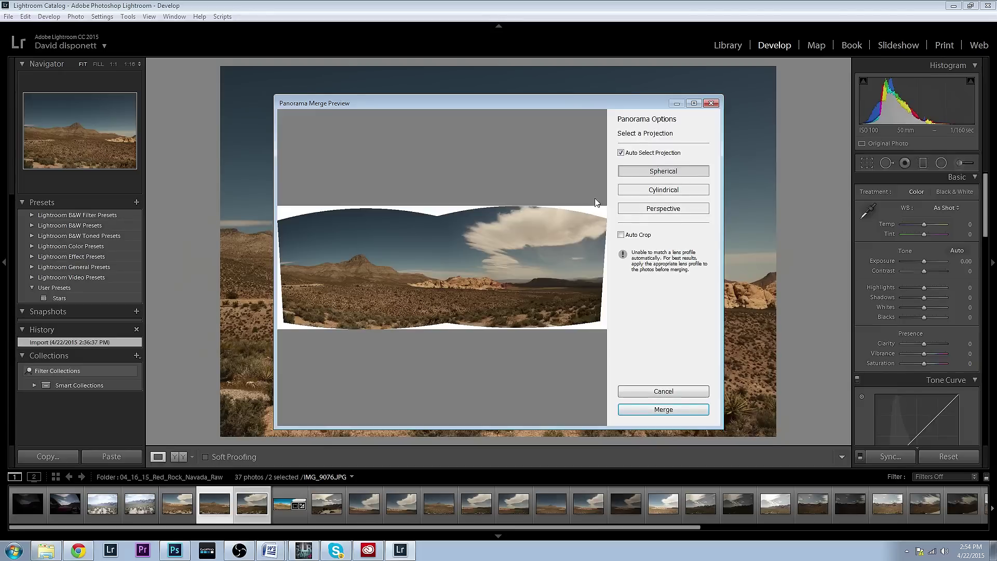
pyautogui.click(621, 234)
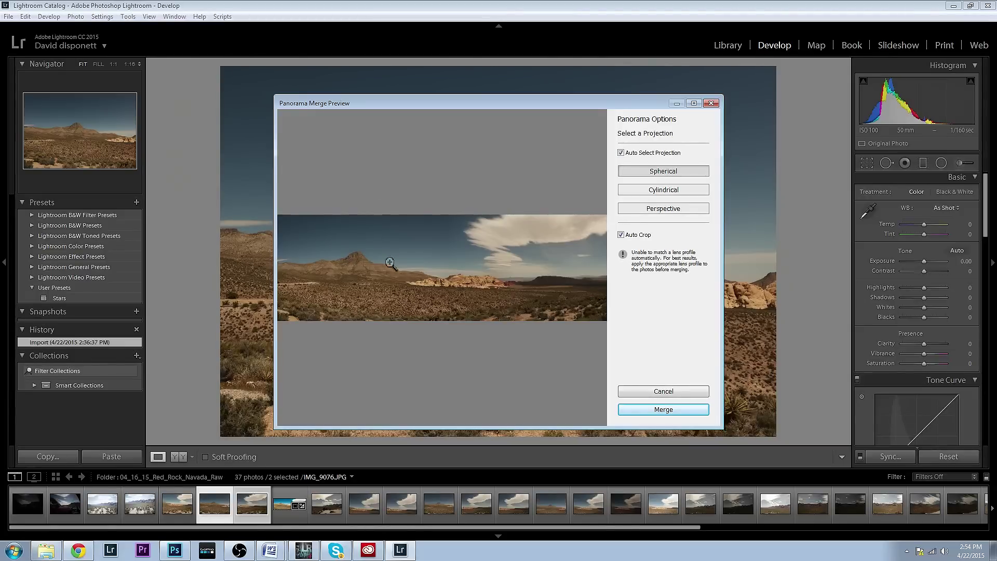
# Step: Merge the panorama into IMG_9076-Pano.dng and open it in Develop
pyautogui.click(663, 409)
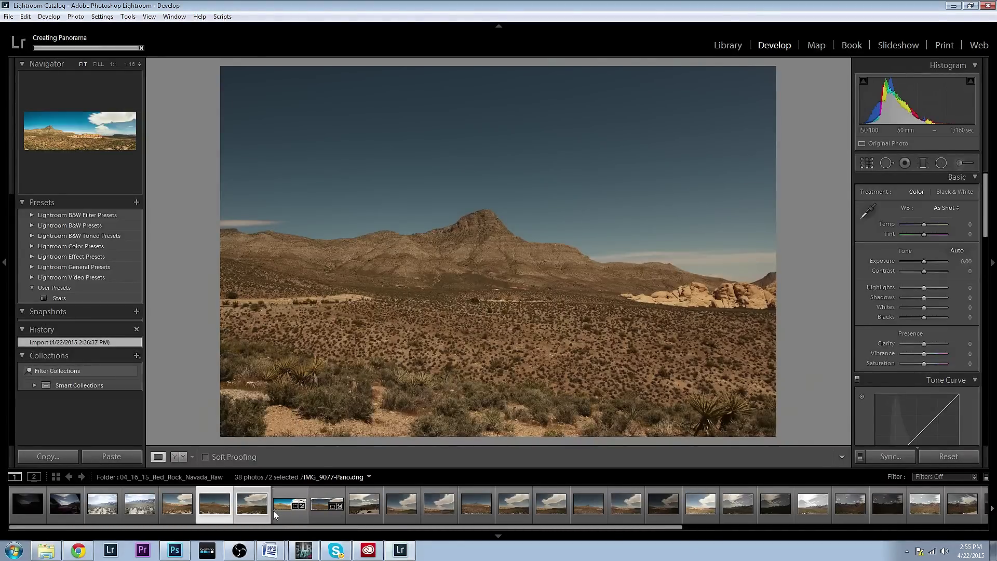
pyautogui.click(320, 511)
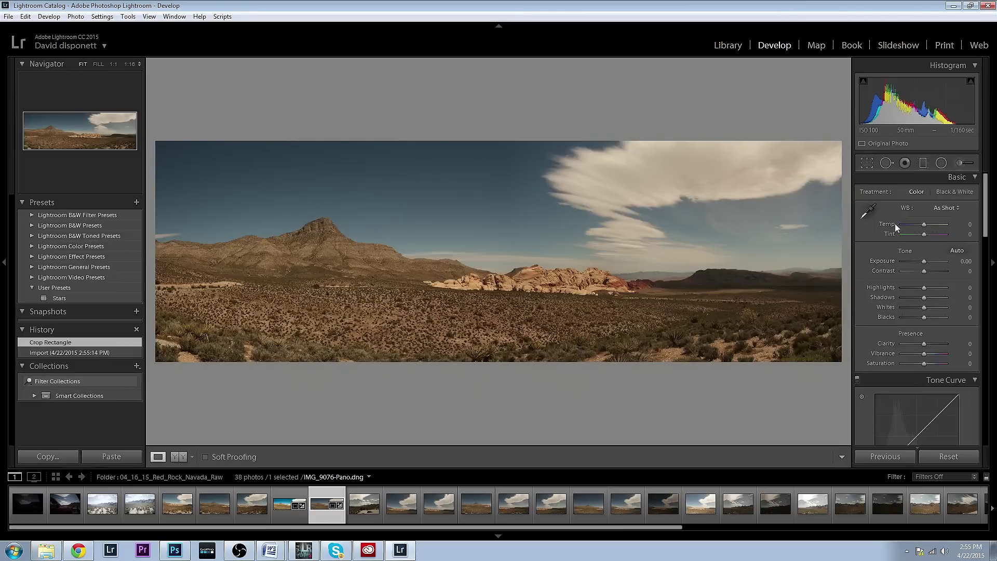
# Step: Set Temp to -6 and Exposure to +0.80 in the Basic panel
pyautogui.click(966, 225)
pyautogui.write('-6')
pyautogui.press('Return')
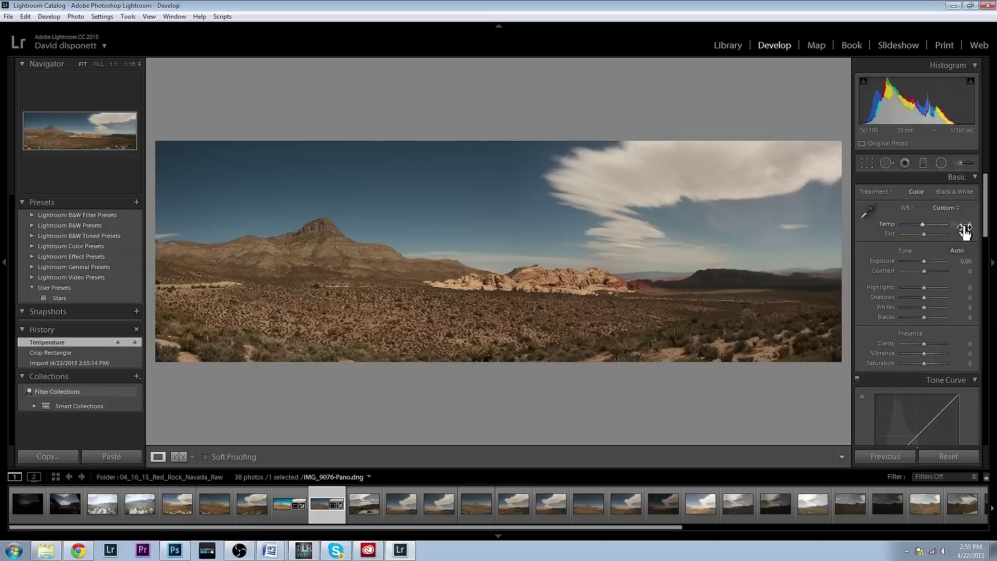
pyautogui.click(966, 261)
pyautogui.write('0.6')
pyautogui.press('Return')
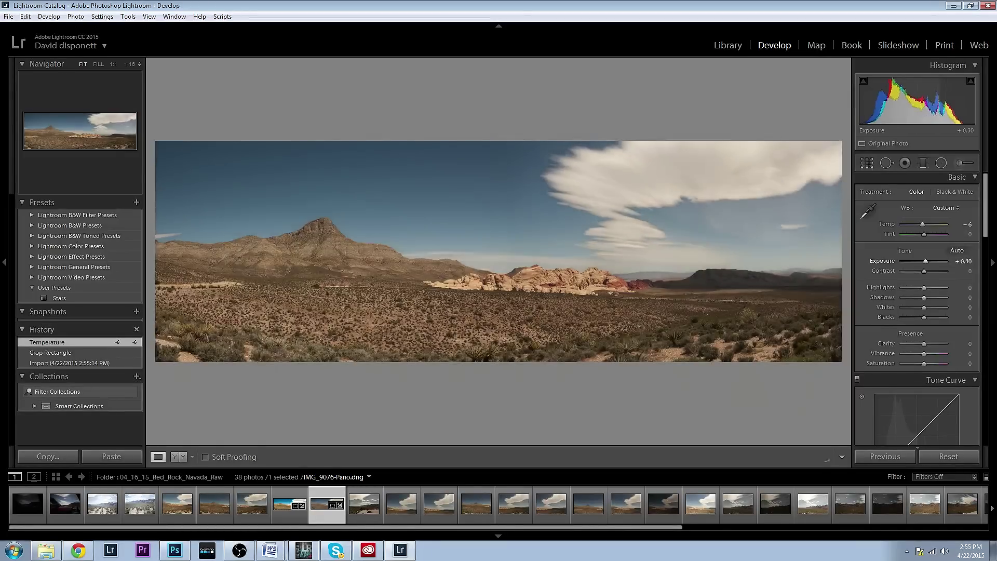
pyautogui.press('Up')
pyautogui.press('Up')
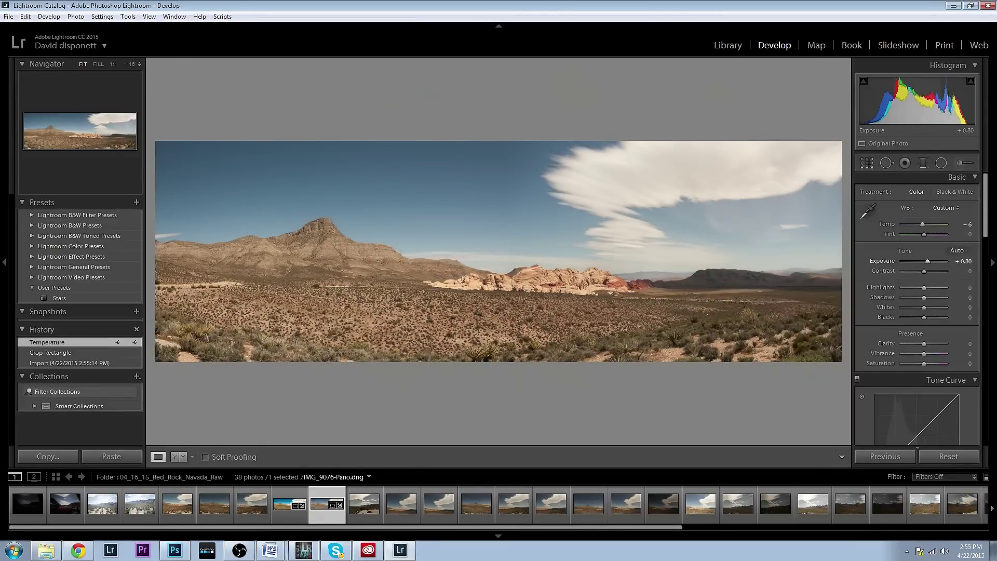
# Step: Set Contrast to +18 and pull Highlights down to -76
pyautogui.click(967, 270)
pyautogui.write('12')
pyautogui.press('Return')
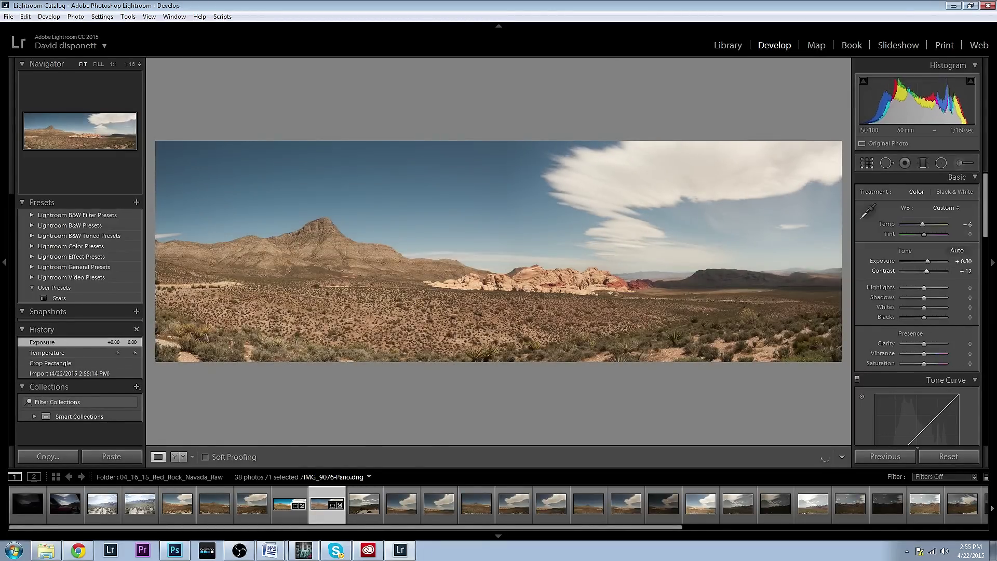
pyautogui.click(967, 270)
pyautogui.write('18')
pyautogui.press('Return')
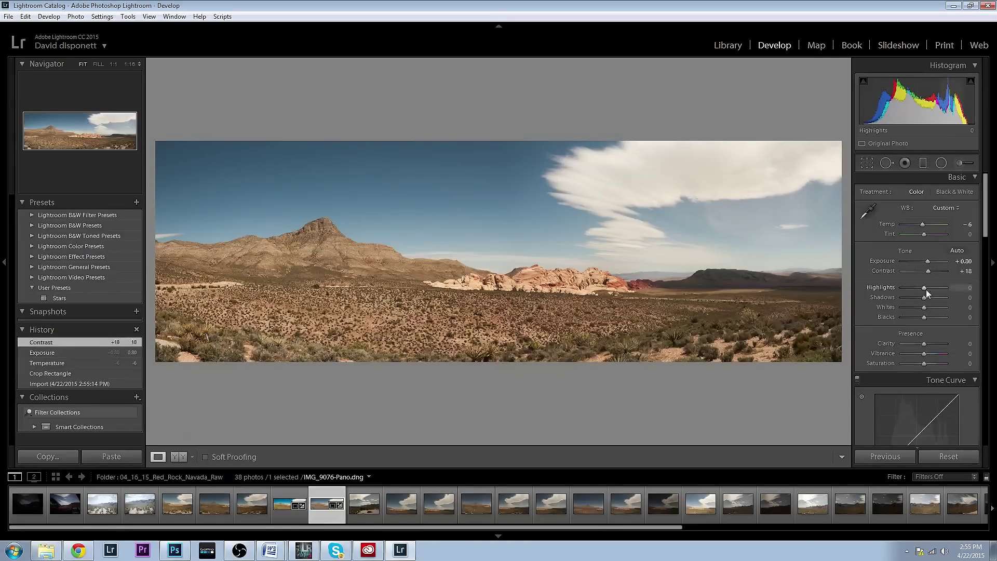
pyautogui.moveTo(926, 288)
pyautogui.mouseDown()
pyautogui.moveTo(905, 288)
pyautogui.moveTo(942, 296)
pyautogui.mouseUp()
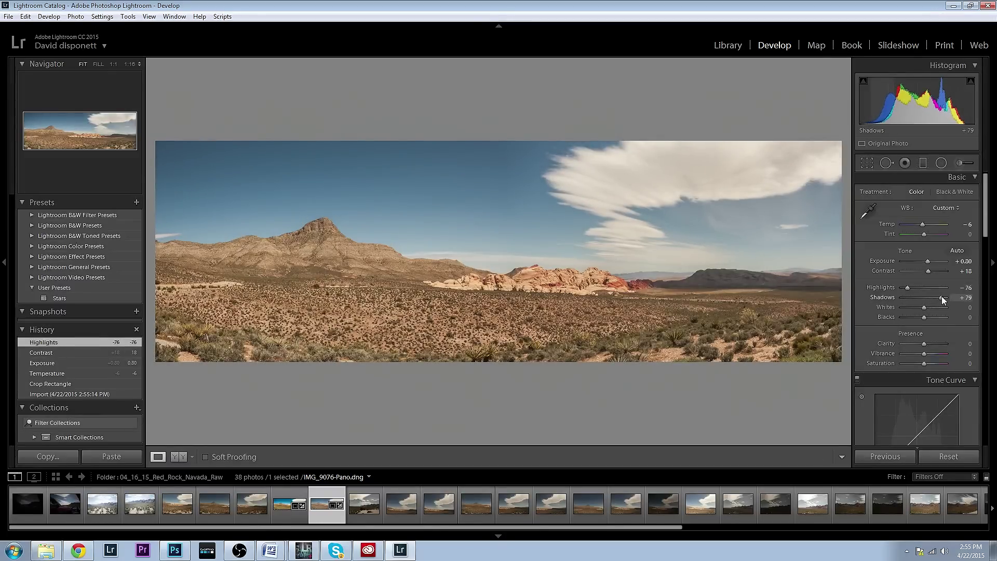
# Step: Check detail at 1:1, then lower Whites to -57
pyautogui.click(733, 235)
pyautogui.moveTo(719, 272); pyautogui.dragTo(568, 301)
pyautogui.click(568, 300)
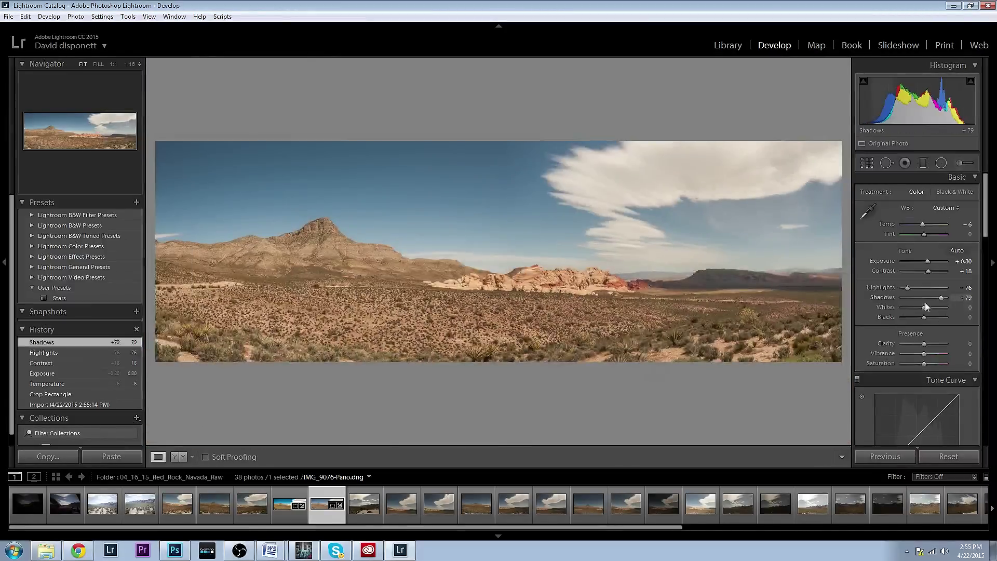
pyautogui.moveTo(923, 308); pyautogui.dragTo(937, 344)
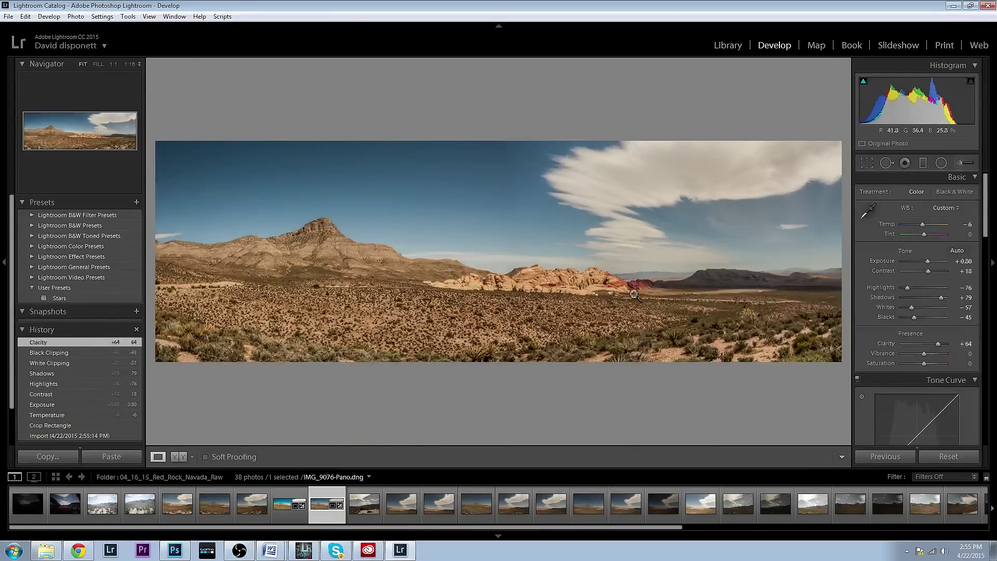
# Step: Raise Vibrance to +76 and cool Temp further to -15
pyautogui.moveTo(982, 210); pyautogui.dragTo(982, 230)
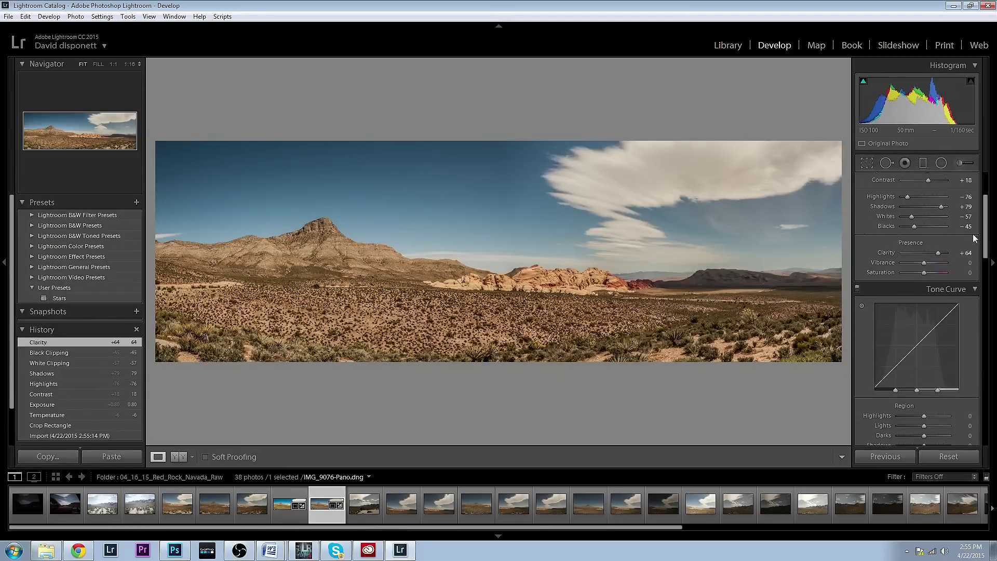
pyautogui.moveTo(925, 263); pyautogui.dragTo(946, 266)
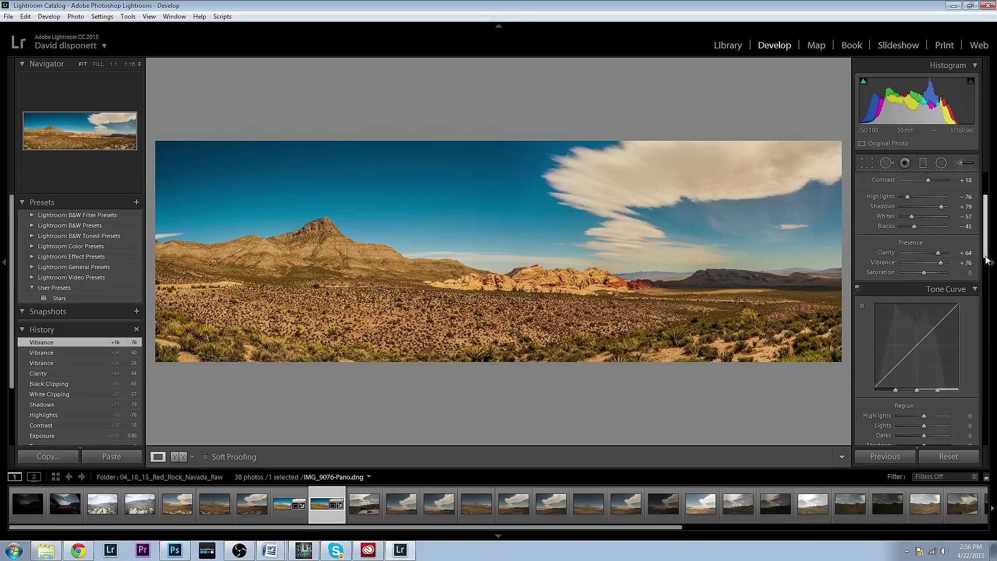
pyautogui.scroll(3, 985, 224)
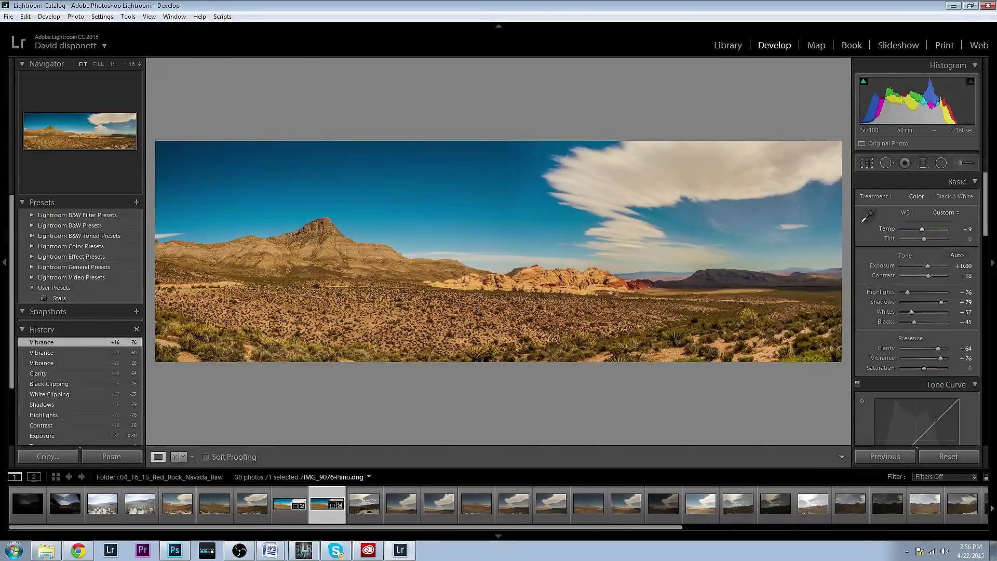
pyautogui.moveTo(968, 230); pyautogui.dragTo(963, 237)
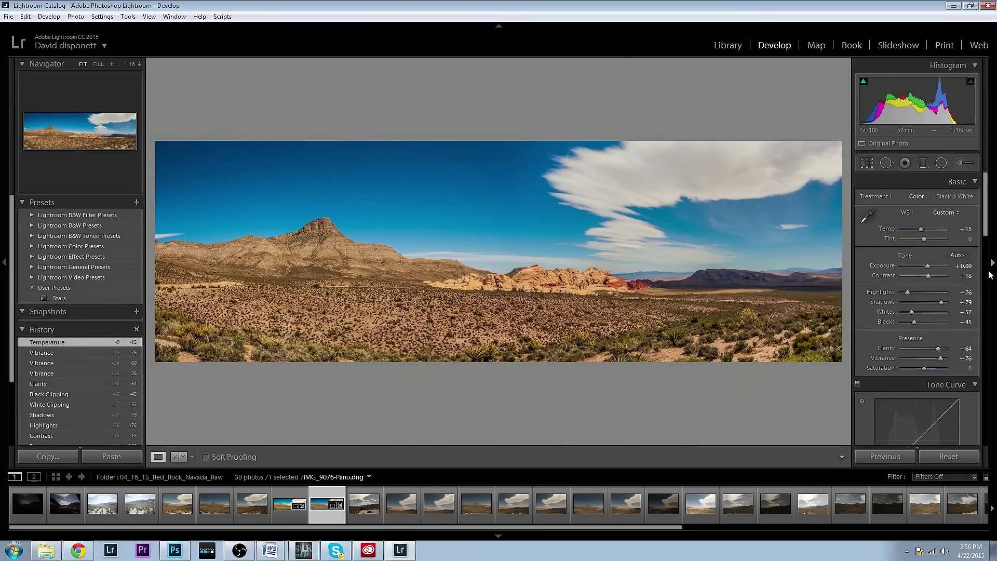
pyautogui.scroll(-3, 988, 271)
pyautogui.moveTo(988, 271); pyautogui.dragTo(991, 290)
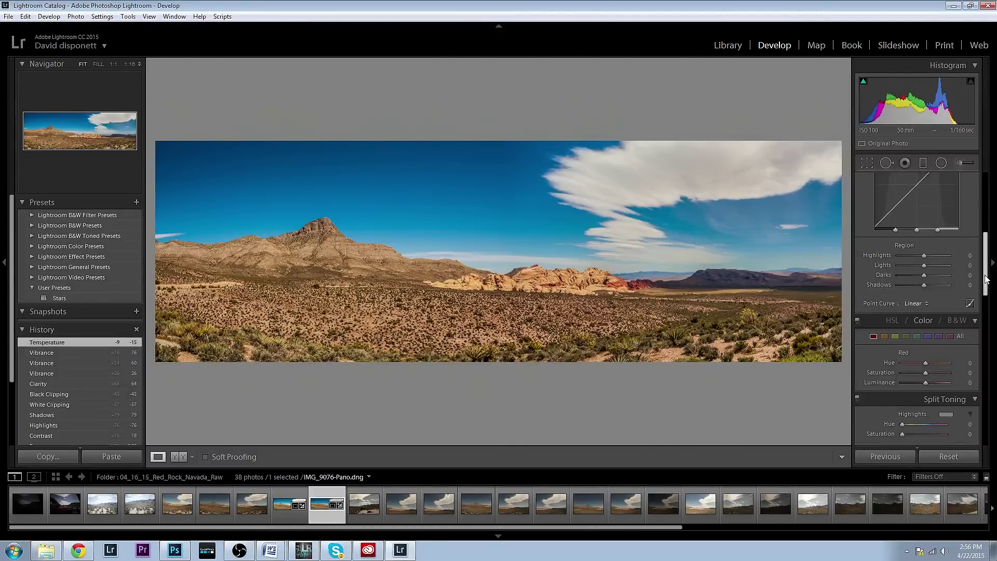
# Step: Set sharpening to Amount 37, Radius 1.2, Detail 32, checking the mountains at 1:1
pyautogui.moveTo(989, 280); pyautogui.dragTo(989, 353)
pyautogui.moveTo(910, 320); pyautogui.dragTo(915, 330)
pyautogui.click(701, 319)
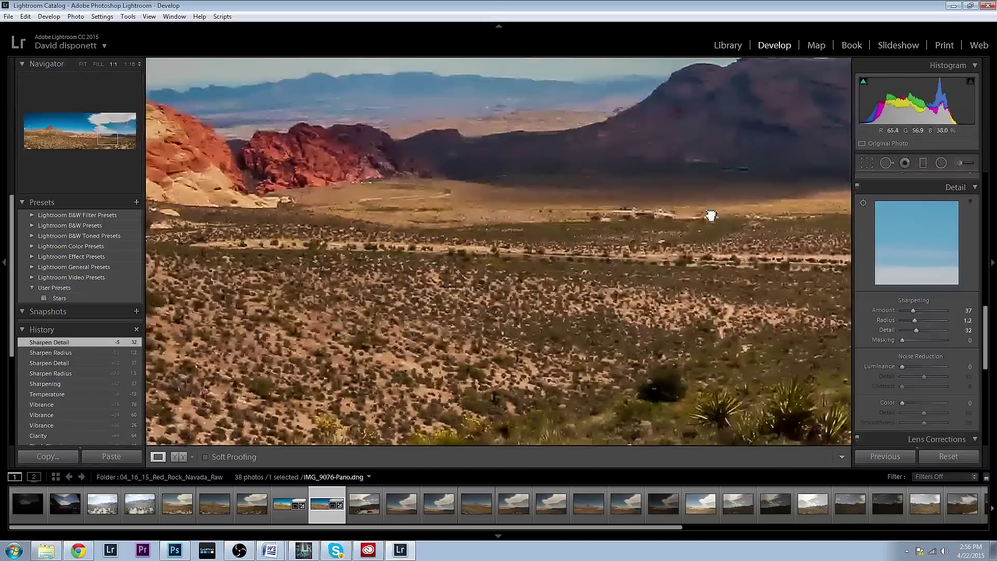
pyautogui.moveTo(708, 216); pyautogui.dragTo(605, 369)
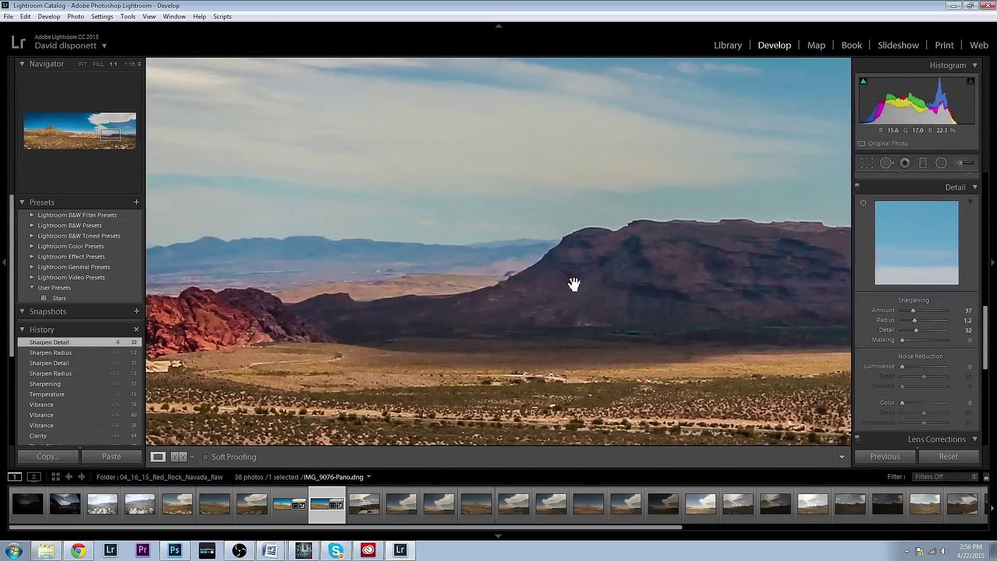
pyautogui.click(686, 289)
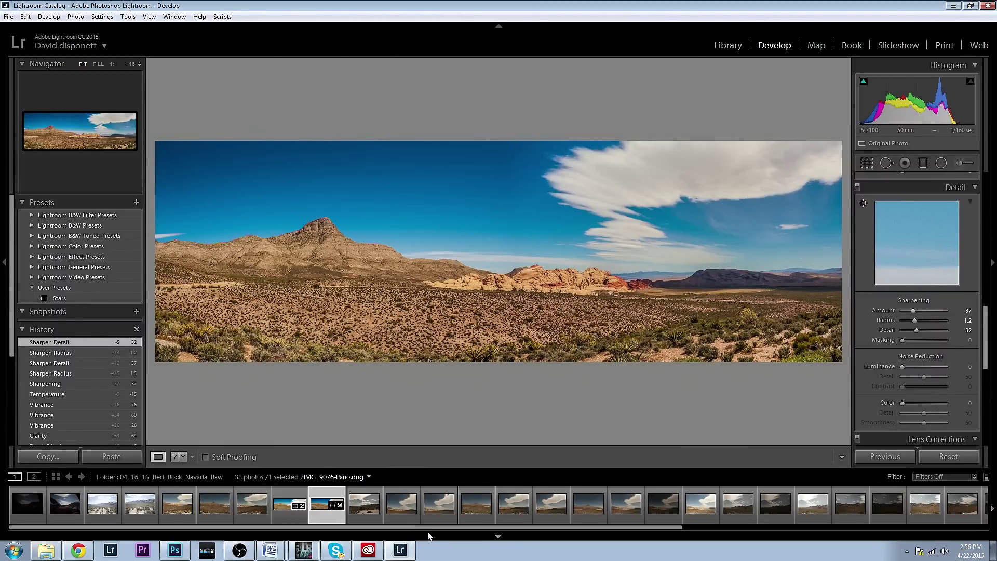
# Step: Browse the filmstrip and select the bracketed frames IMG_9088 through IMG_9090
pyautogui.moveTo(428, 532); pyautogui.dragTo(738, 558)
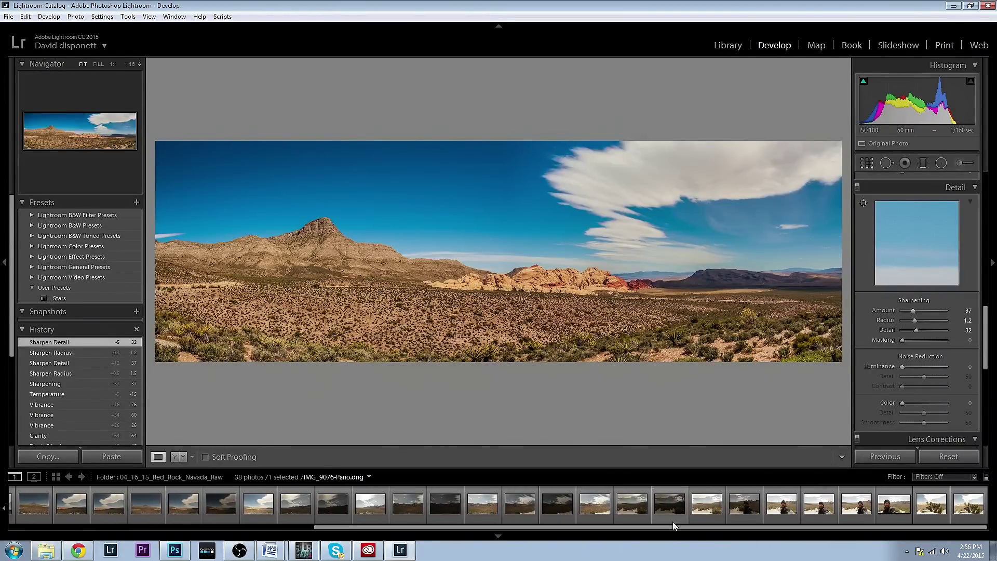
pyautogui.click(588, 508)
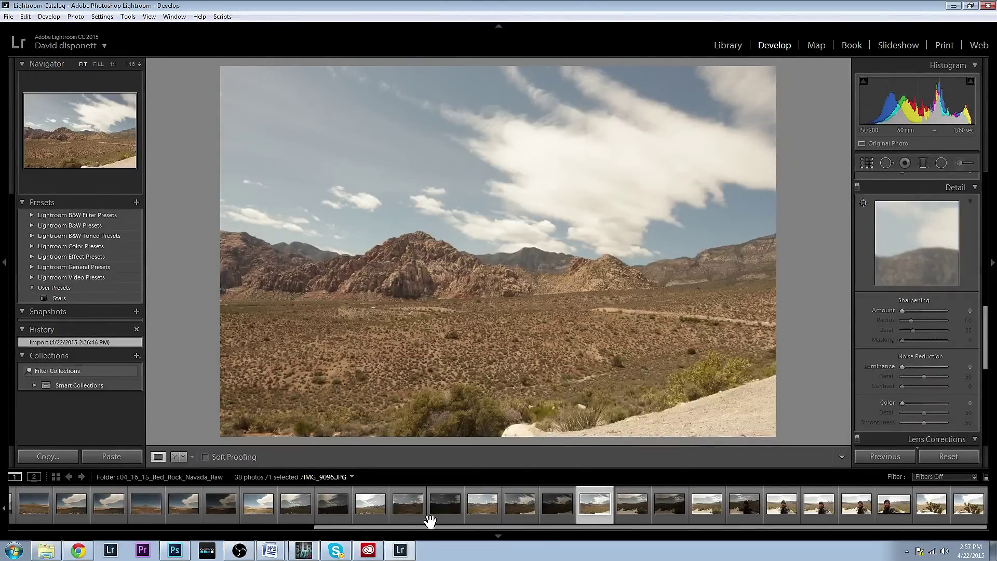
pyautogui.press('Left')
pyautogui.press('Left')
pyautogui.press('Left')
pyautogui.press('Left')
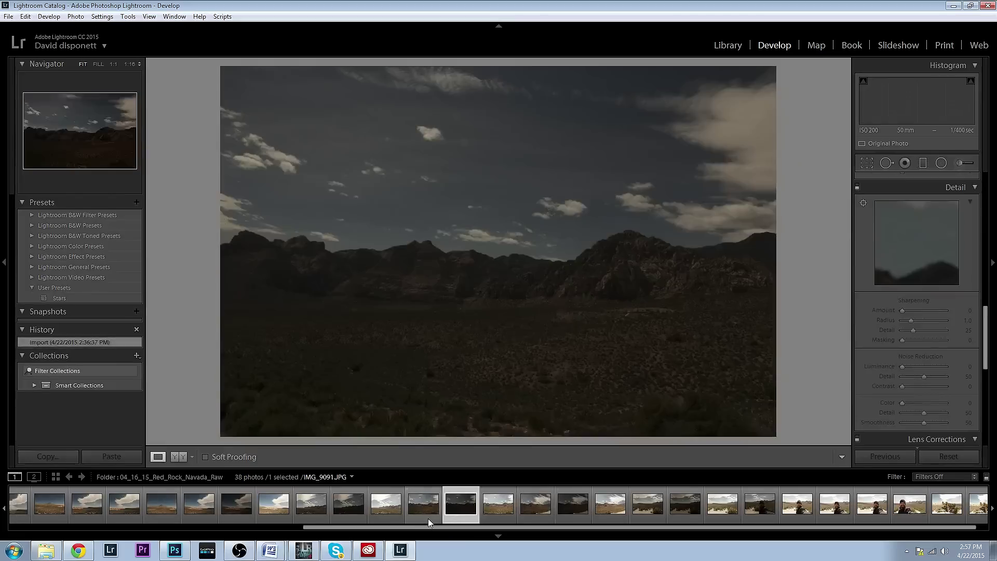
pyautogui.press('Left')
pyautogui.press('Left')
pyautogui.press('Left')
pyautogui.press('Left')
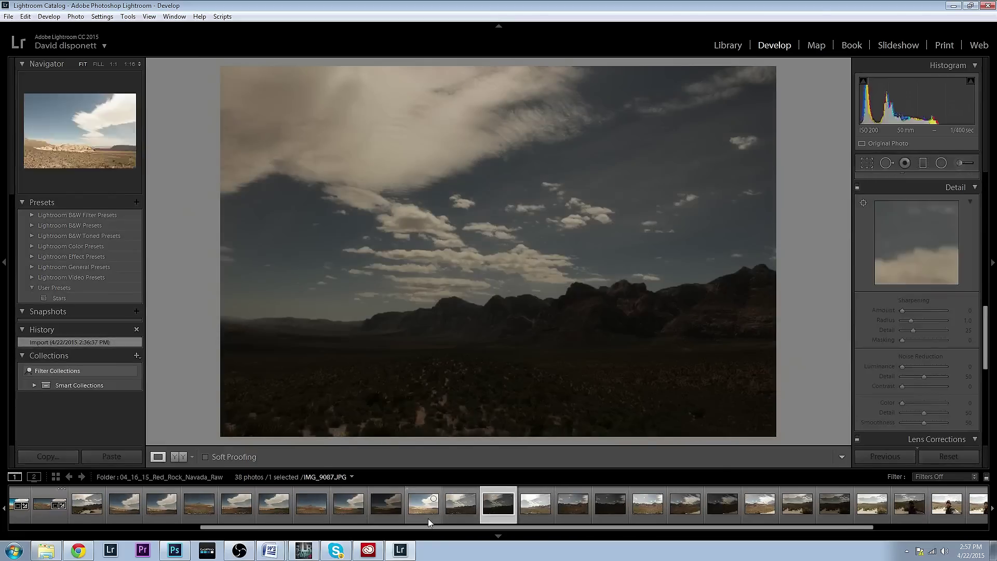
pyautogui.press('Left')
pyautogui.press('Left')
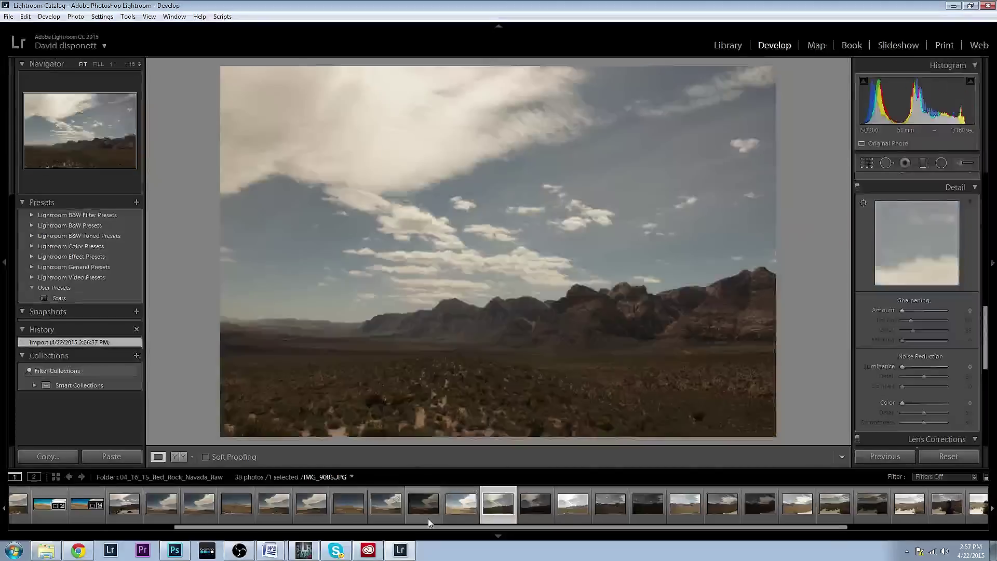
pyautogui.press('Right')
pyautogui.press('Right')
pyautogui.press('Right')
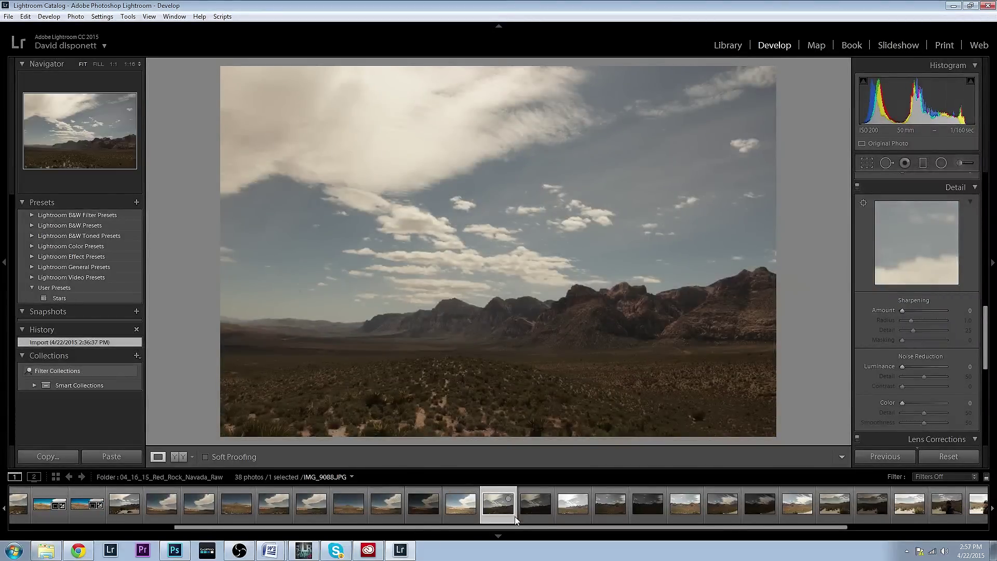
pyautogui.click(530, 514)
pyautogui.click(561, 517)
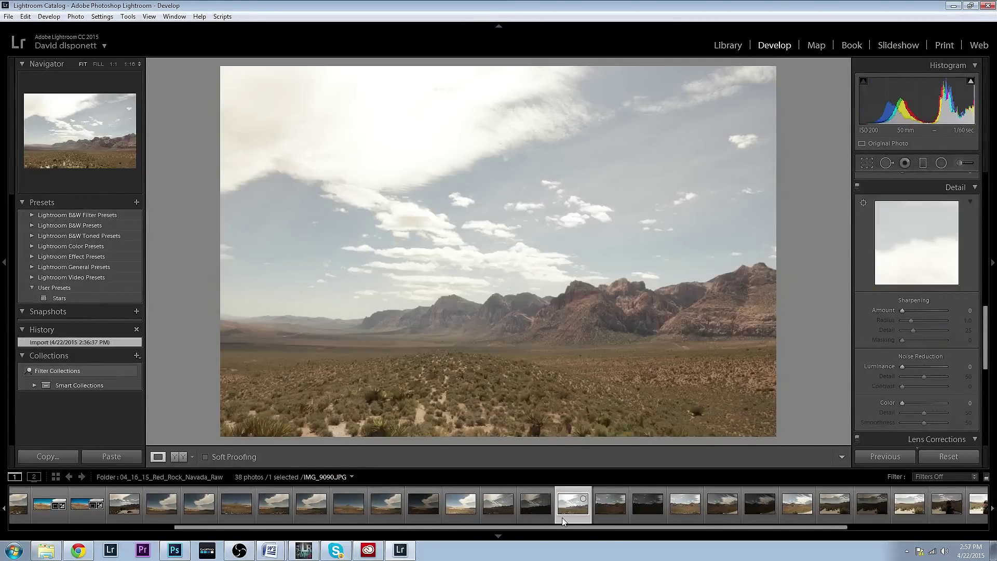
pyautogui.keyDown('shift'); pyautogui.click(496, 512); pyautogui.keyUp('shift')
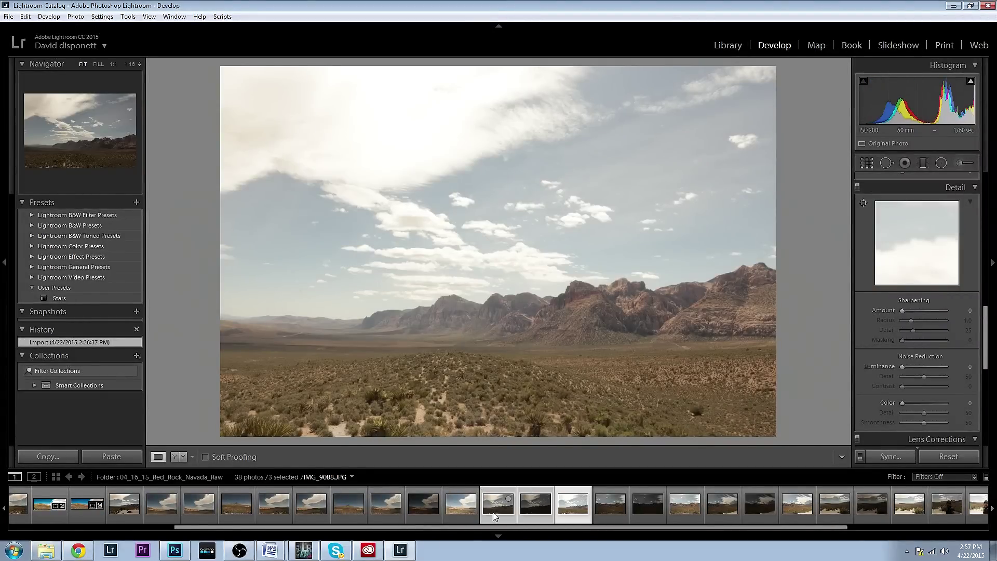
# Step: Merge the three bracketed shots via Photo Merge > HDR with Auto Align and Auto Tone
pyautogui.rightClick(541, 519)
pyautogui.moveTo(581, 289)
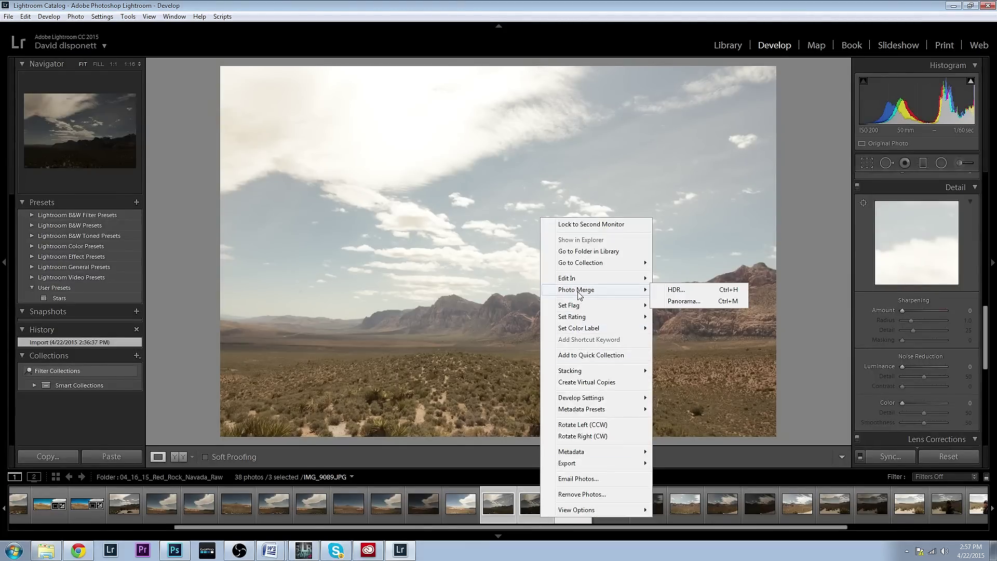
pyautogui.click(696, 294)
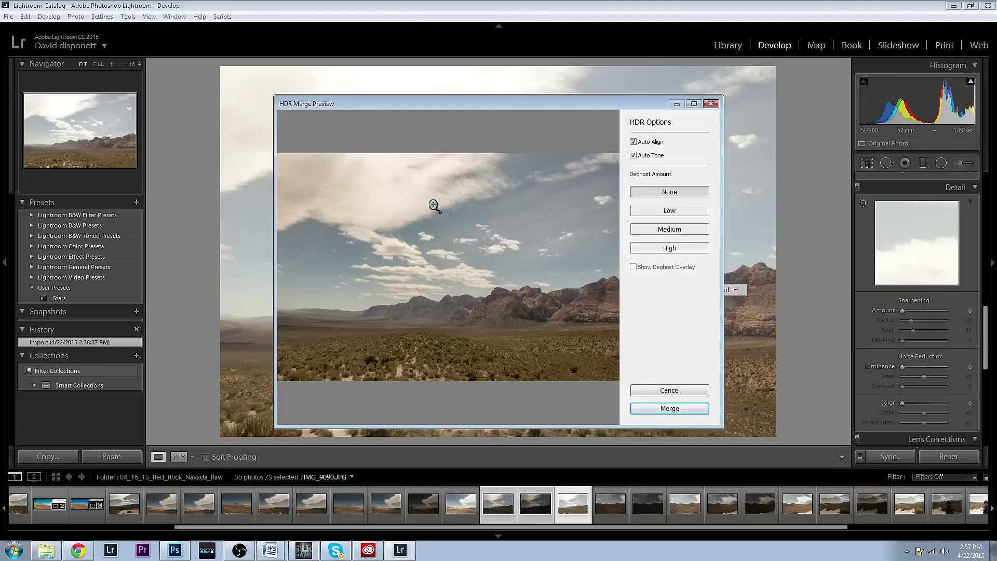
pyautogui.click(661, 412)
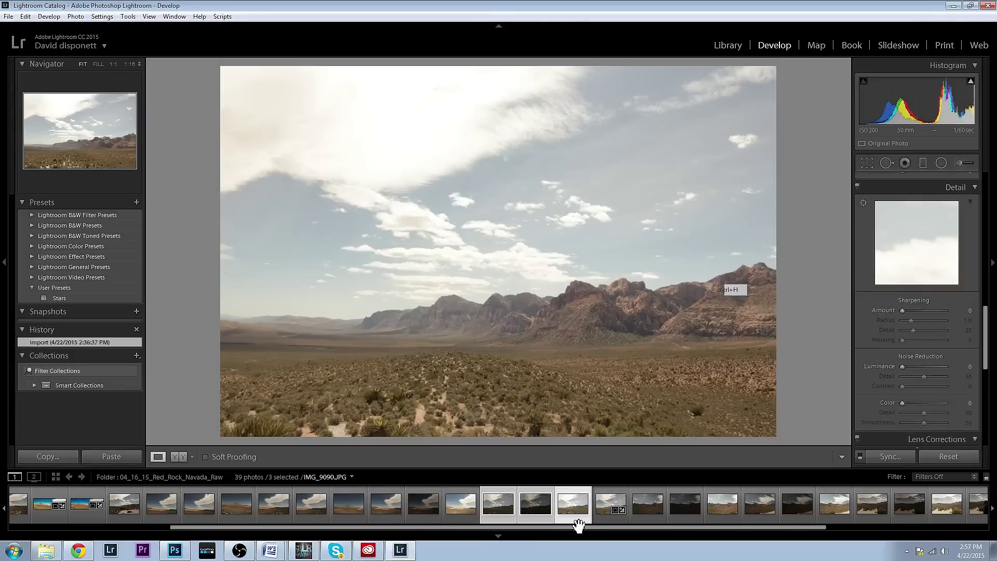
# Step: Open IMG_9090-HDR.dng, compare it with IMG_9089.JPG, and inspect the mountains at 1:1
pyautogui.click(610, 504)
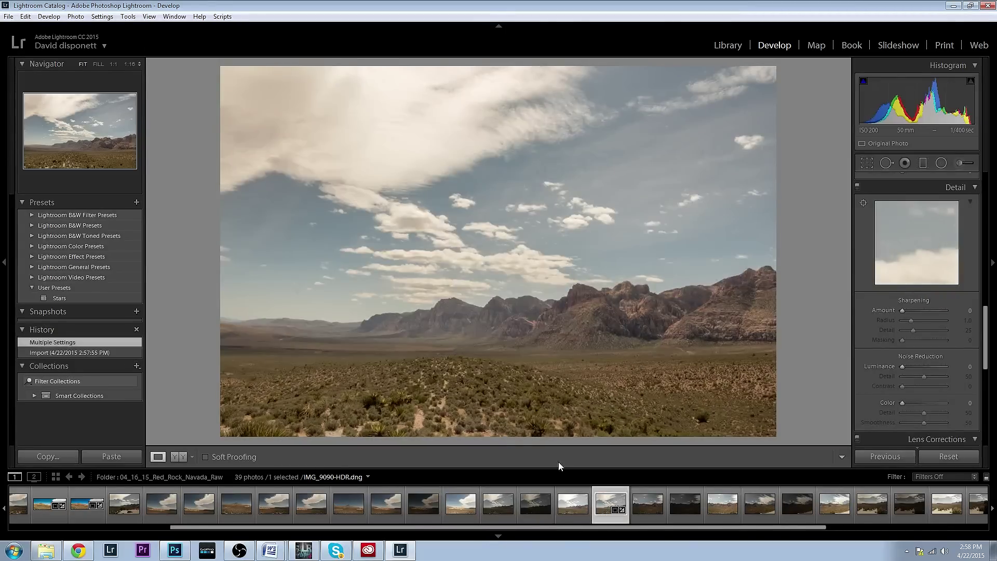
pyautogui.press('Left')
pyautogui.press('Left')
pyautogui.press('Left')
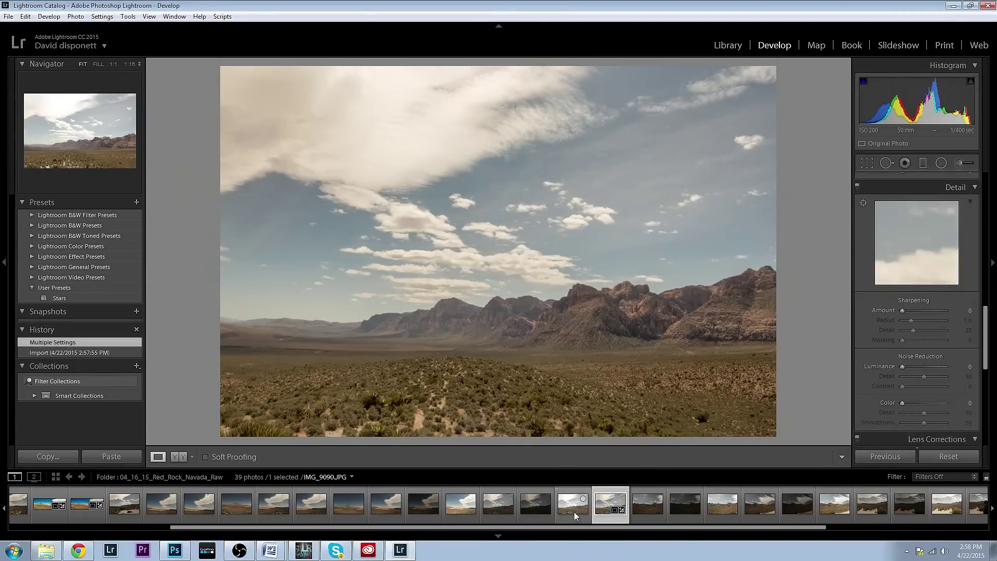
pyautogui.press('Right')
pyautogui.press('Right')
pyautogui.press('Right')
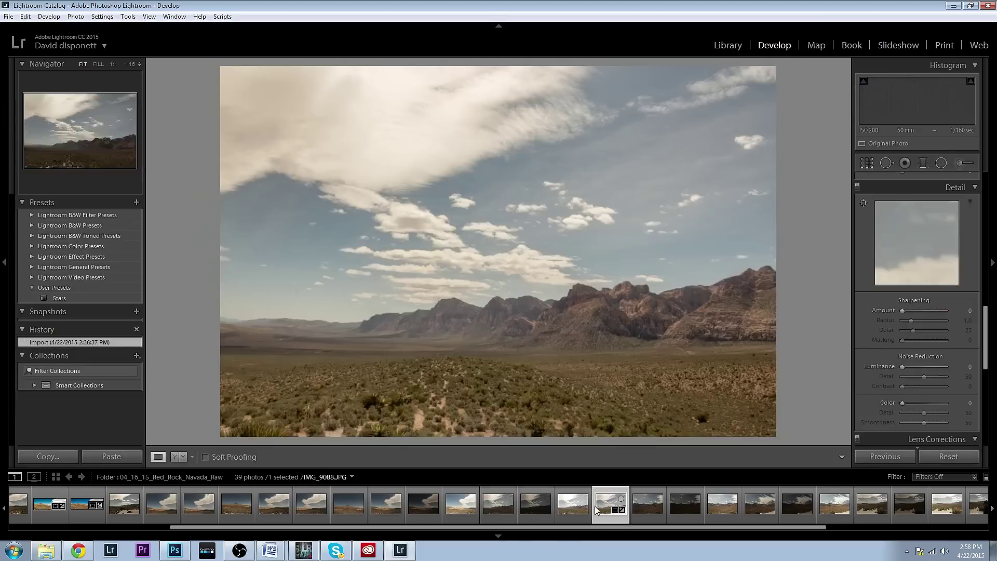
pyautogui.scroll(-5, 551, 522)
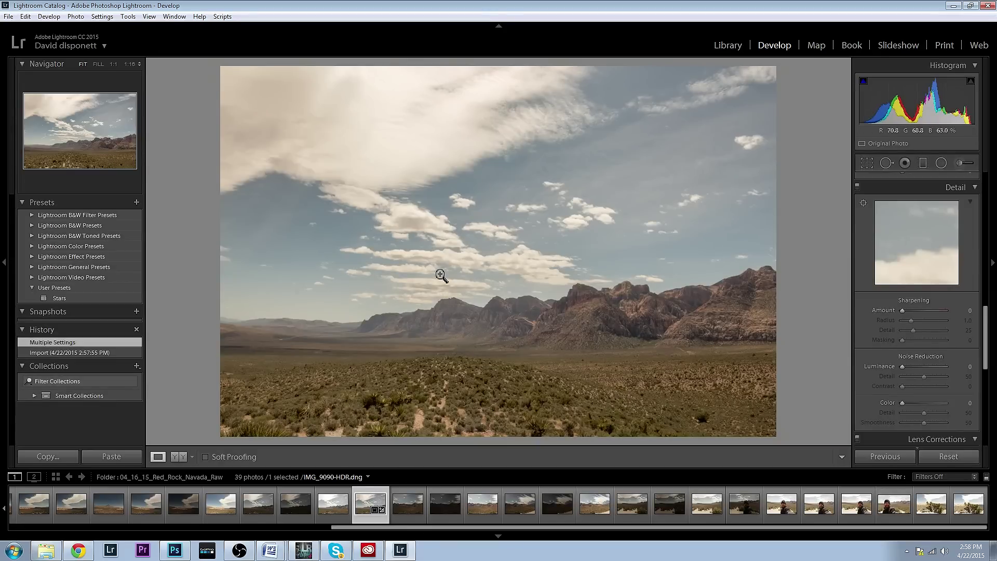
pyautogui.click(618, 298)
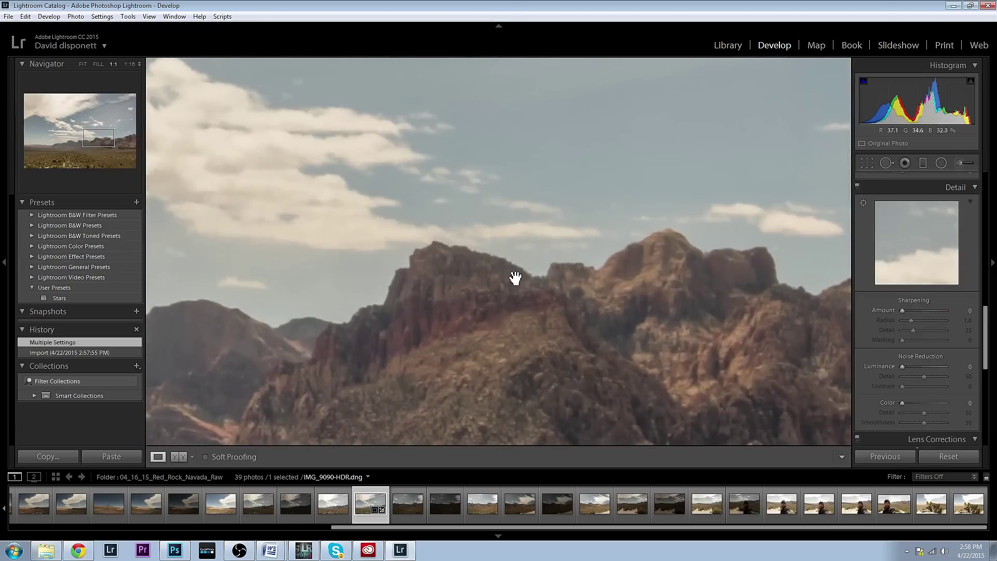
pyautogui.click(336, 326)
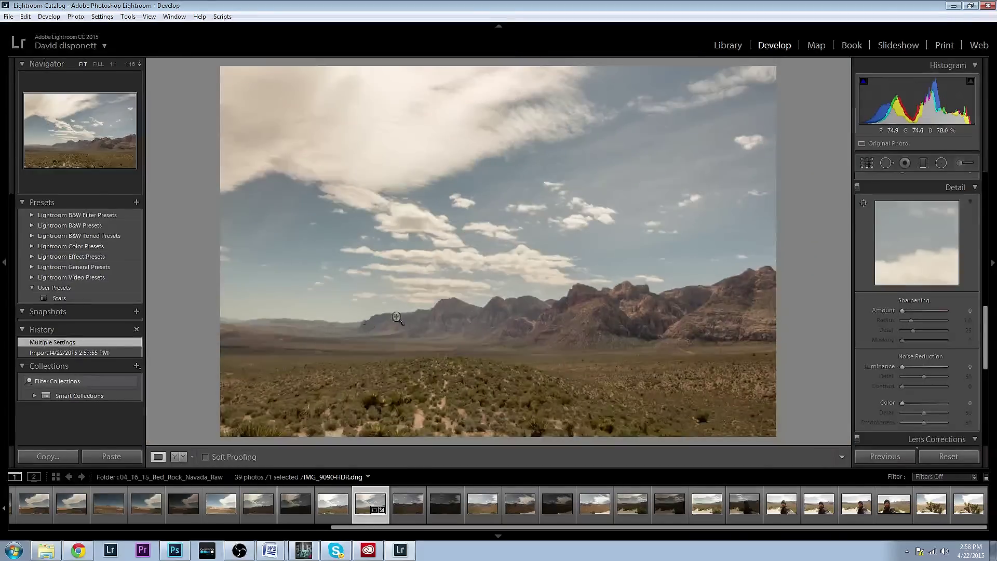
pyautogui.click(366, 341)
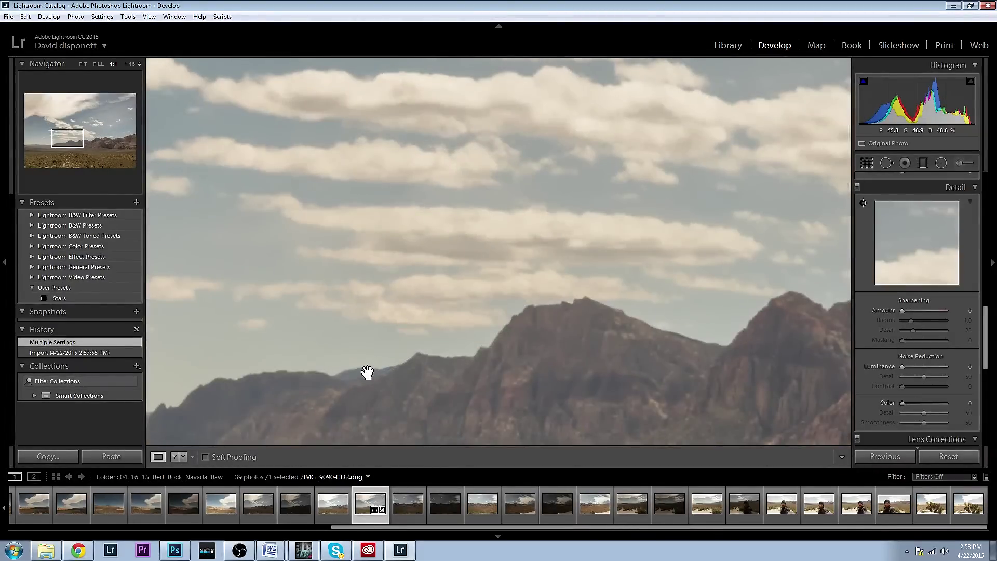
pyautogui.click(675, 318)
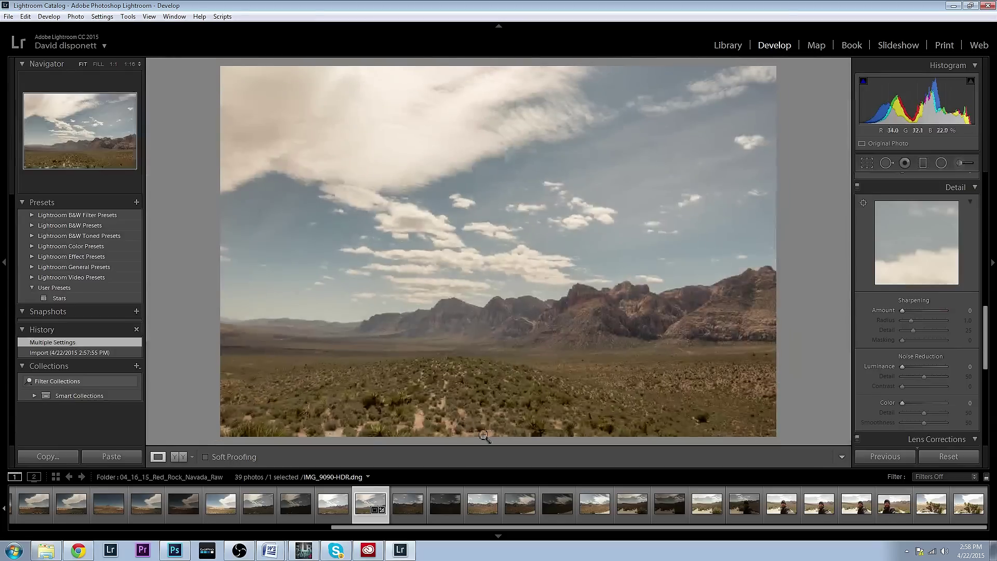
# Step: Compare the IMG_9089.JPG and IMG_9090.JPG exposures, viewing the mountains close up
pyautogui.press('Left')
pyautogui.press('Left')
pyautogui.press('Left')
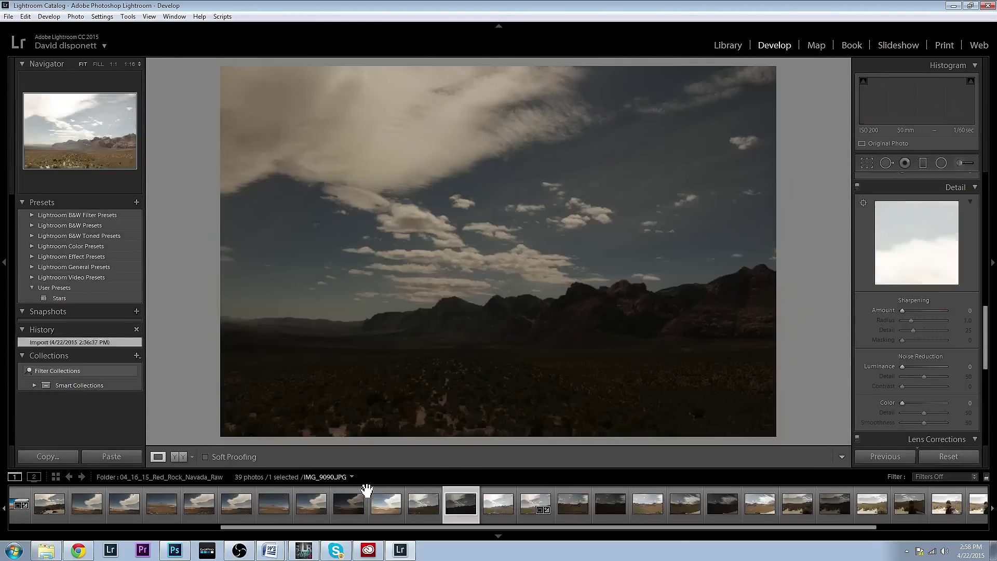
pyautogui.press('Right')
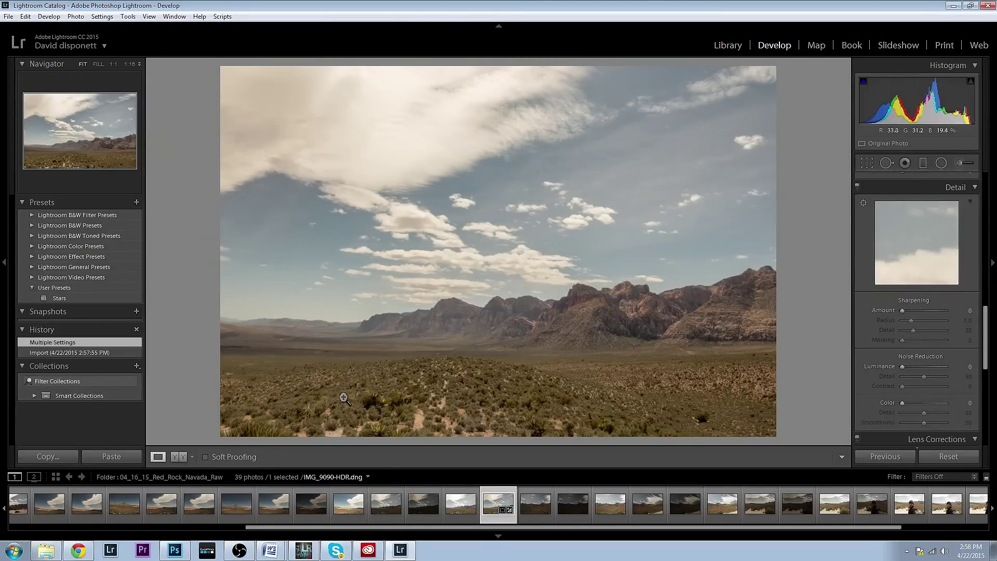
pyautogui.click(455, 322)
pyautogui.moveTo(544, 305); pyautogui.dragTo(148, 285)
pyautogui.click(565, 336)
# Step: Type Temp 4550, then set Exposure +0.95, Contrast +67, Shadows +81 and Clarity +64
pyautogui.moveTo(985, 337); pyautogui.dragTo(984, 199)
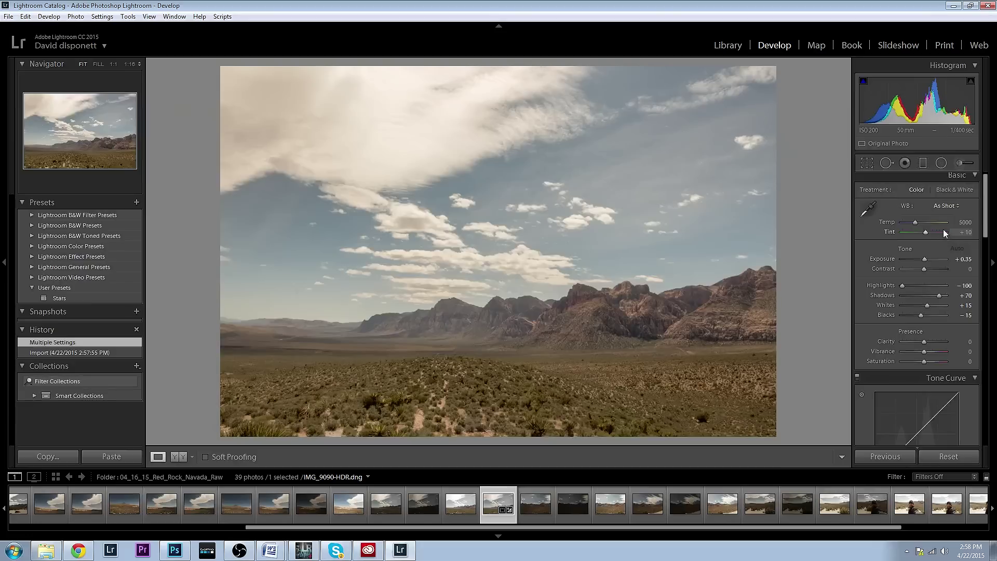
pyautogui.click(965, 222)
pyautogui.write('4450')
pyautogui.press('Return')
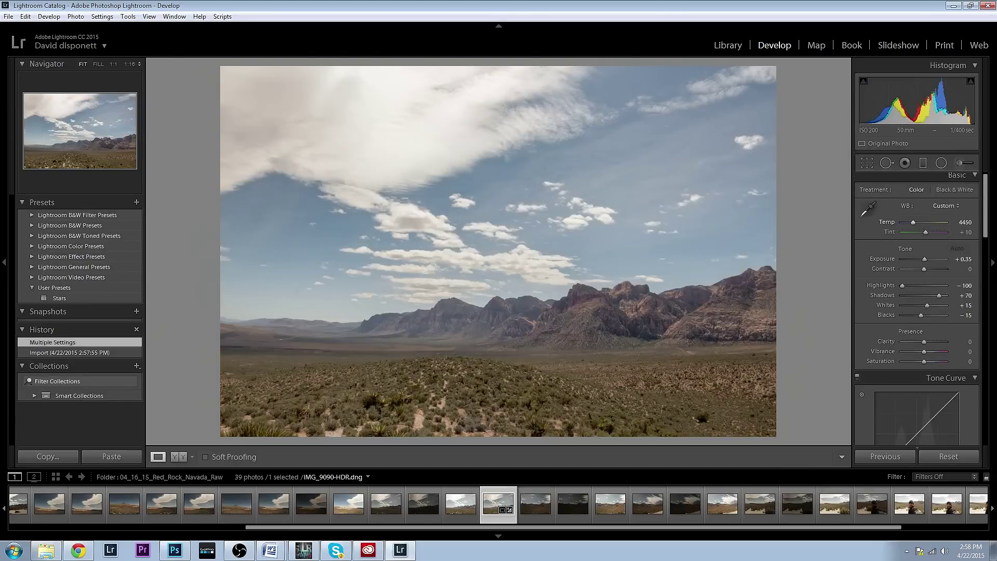
pyautogui.click(961, 223)
pyautogui.write('4550')
pyautogui.press('Return')
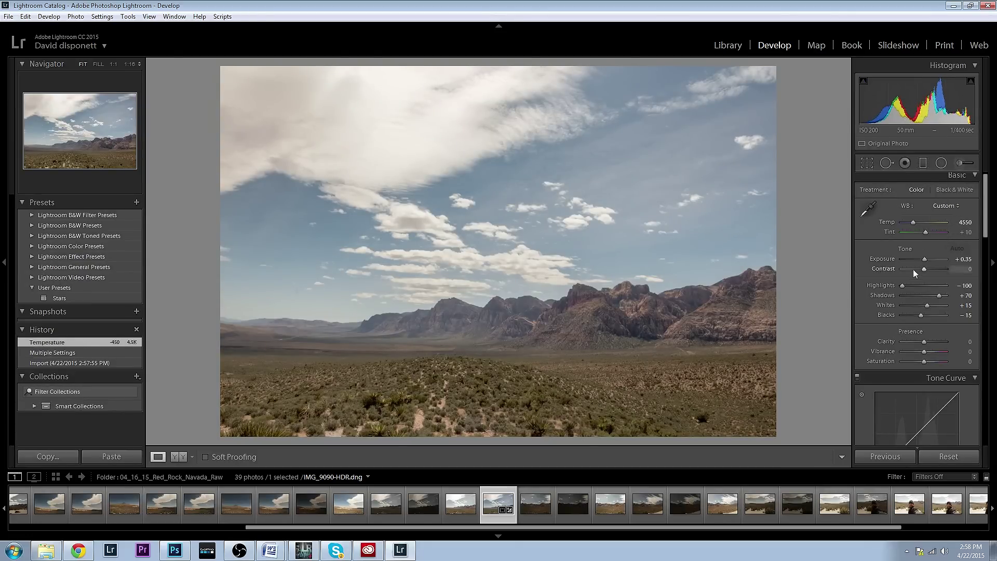
pyautogui.moveTo(926, 257); pyautogui.dragTo(937, 268)
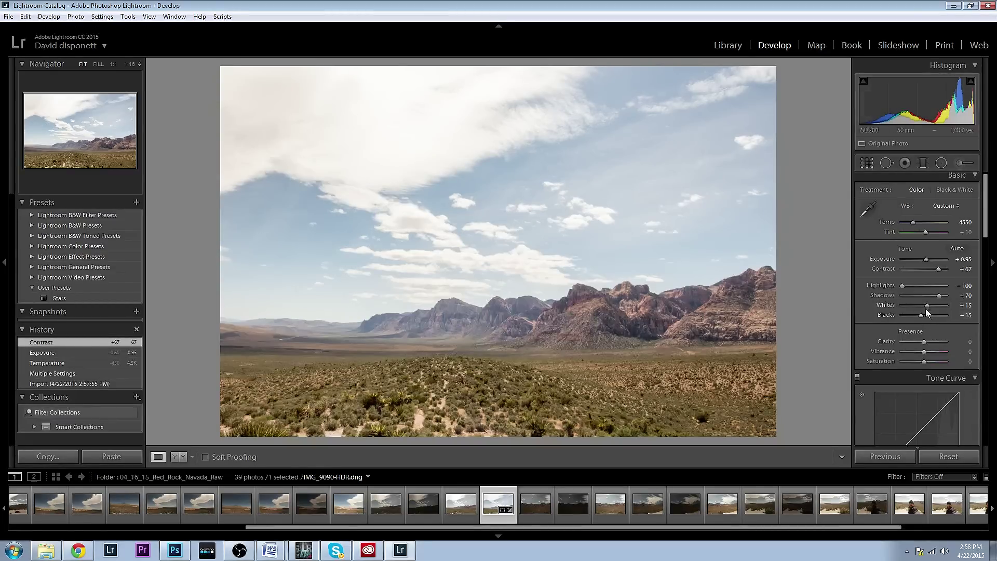
pyautogui.moveTo(939, 294)
pyautogui.mouseDown()
pyautogui.moveTo(958, 292)
pyautogui.moveTo(942, 297)
pyautogui.mouseUp()
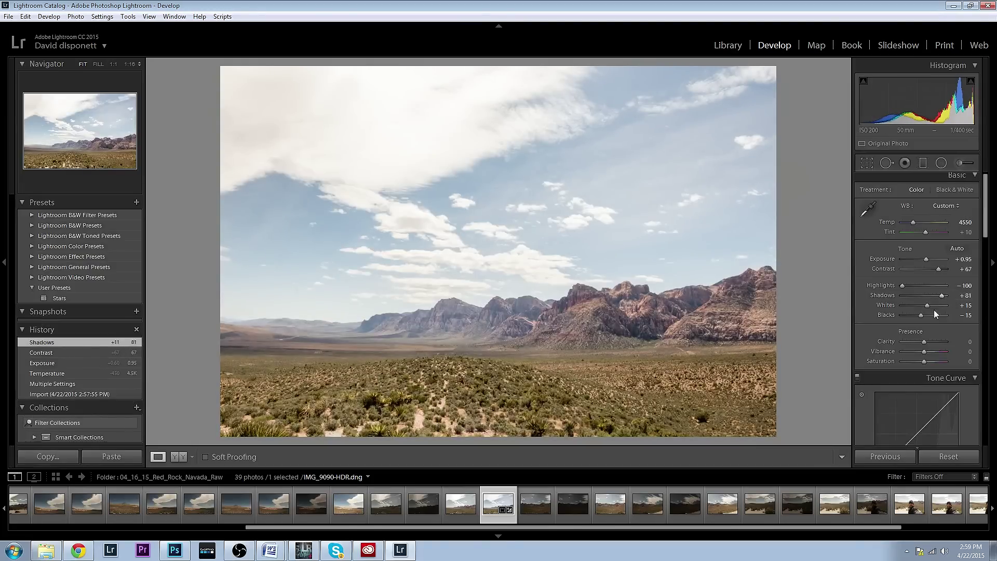
pyautogui.click(939, 342)
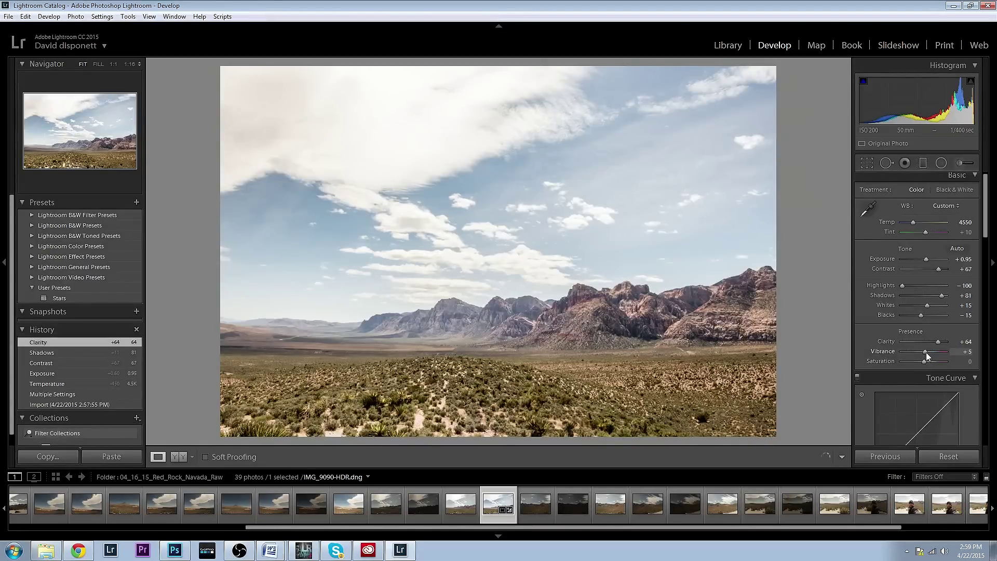
# Step: Settle Vibrance at +48, retune Temp, and set Exposure +0.71 and Contrast +83
pyautogui.moveTo(926, 351); pyautogui.dragTo(947, 351)
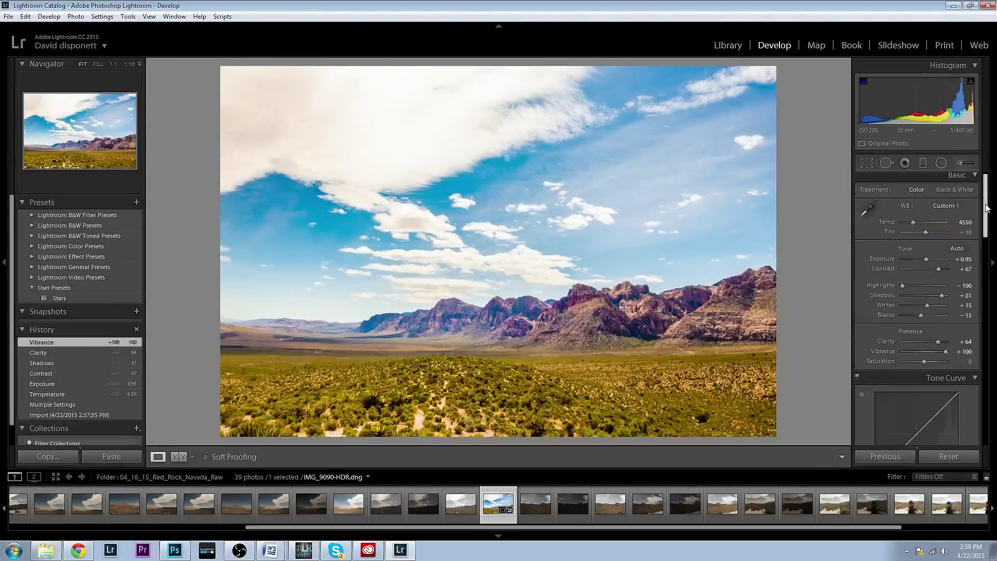
pyautogui.moveTo(967, 227)
pyautogui.mouseDown()
pyautogui.moveTo(975, 227)
pyautogui.moveTo(964, 227)
pyautogui.mouseUp()
pyautogui.moveTo(941, 351); pyautogui.dragTo(934, 355)
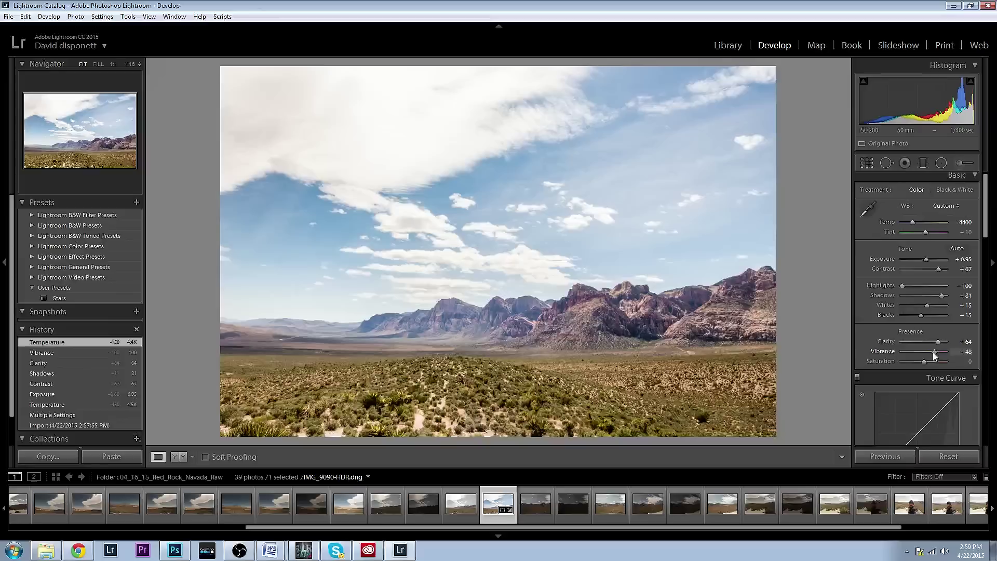
pyautogui.moveTo(961, 222); pyautogui.dragTo(970, 222)
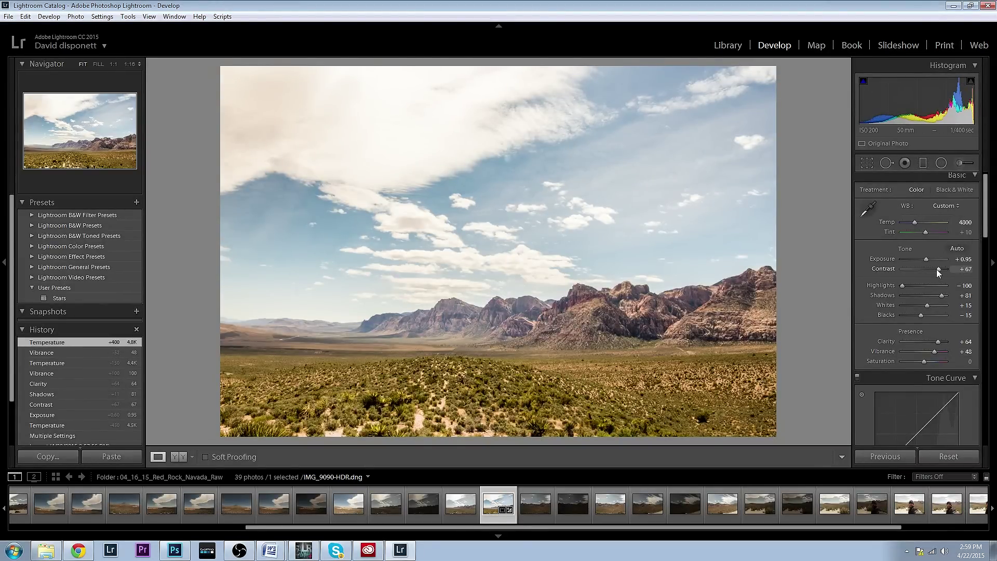
pyautogui.moveTo(925, 261); pyautogui.dragTo(945, 268)
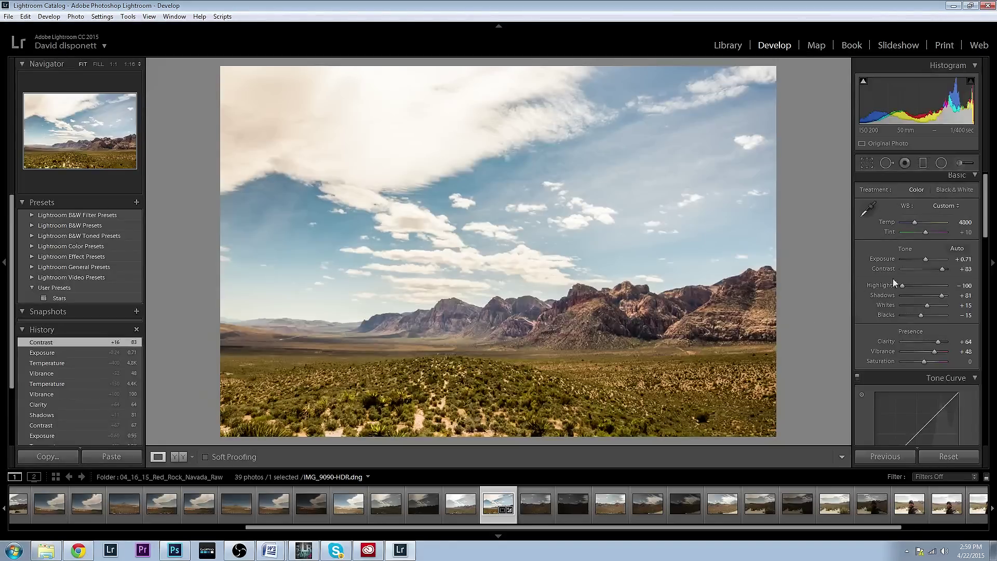
pyautogui.moveTo(986, 217); pyautogui.dragTo(986, 271)
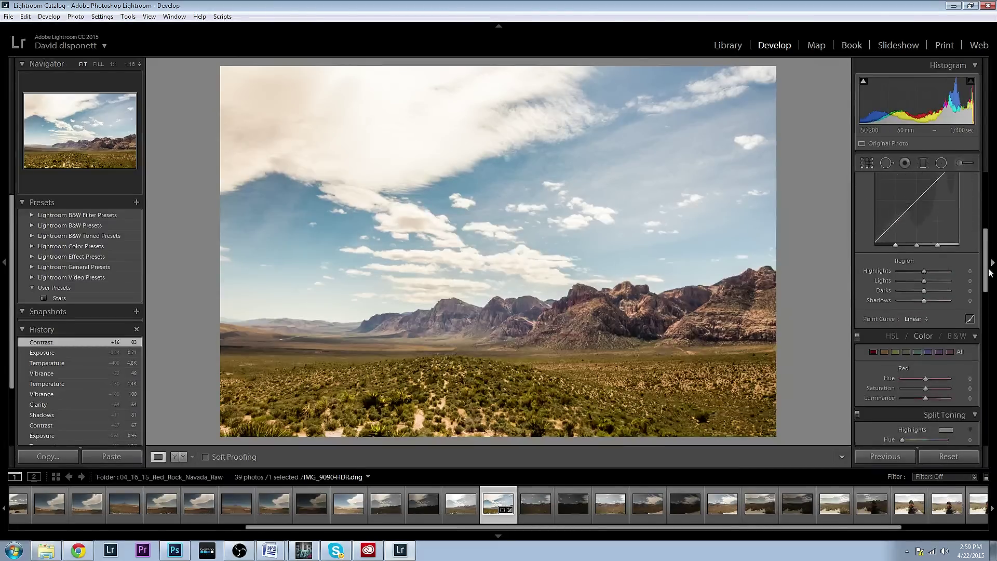
# Step: Drag the tone curve to Highlights −75, Lights −9, Darks −7, Shadows −38, checking the clouds at 1:1
pyautogui.moveTo(924, 271)
pyautogui.mouseDown()
pyautogui.moveTo(932, 272)
pyautogui.moveTo(908, 271)
pyautogui.moveTo(922, 291)
pyautogui.mouseUp()
pyautogui.moveTo(930, 300)
pyautogui.mouseDown()
pyautogui.moveTo(942, 298)
pyautogui.moveTo(914, 301)
pyautogui.mouseUp()
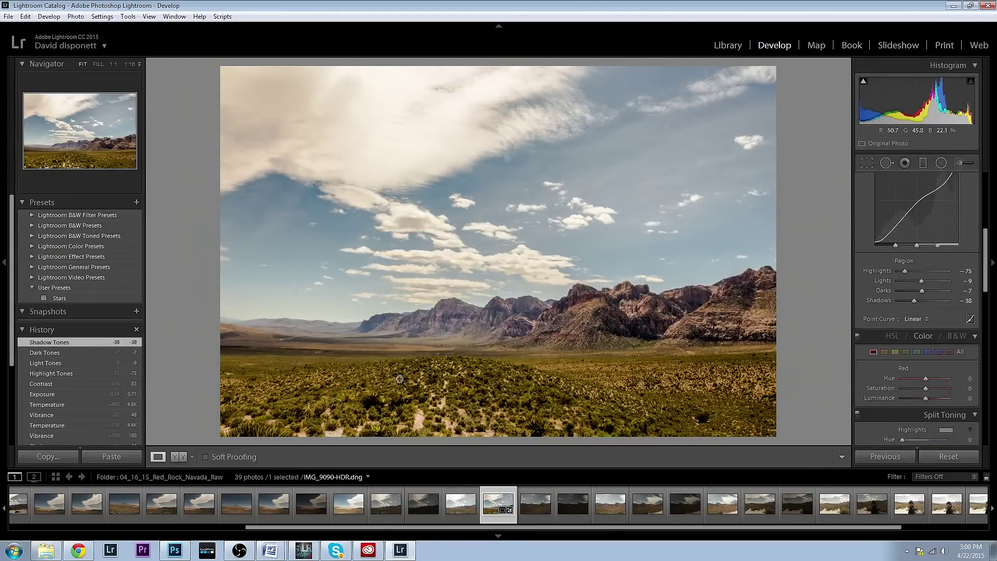
pyautogui.click(513, 265)
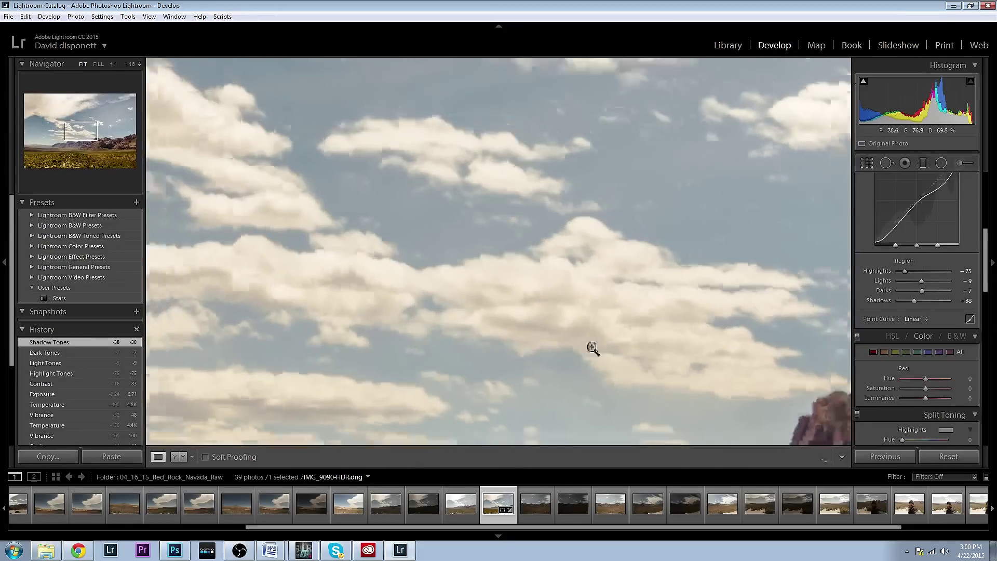
pyautogui.click(592, 347)
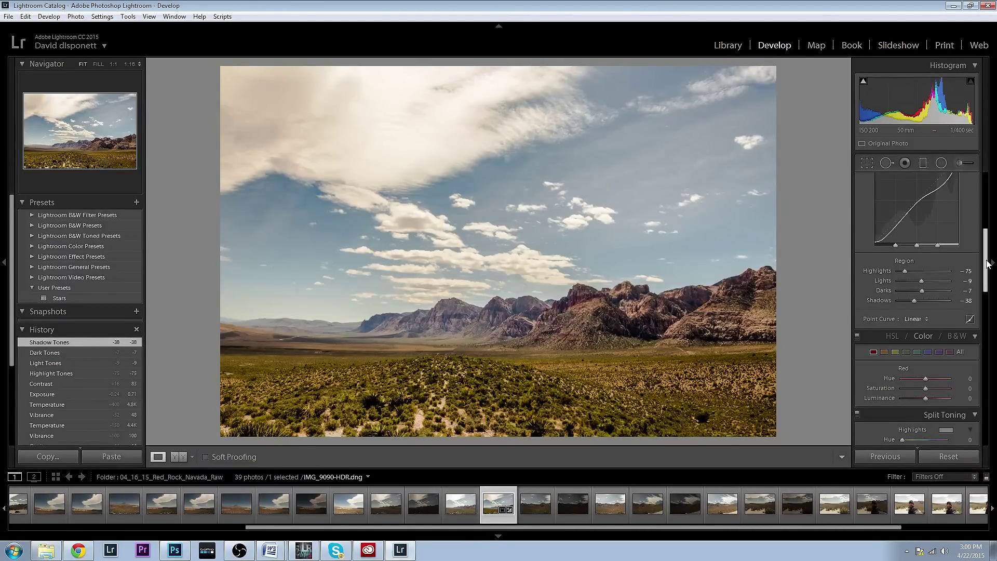
pyautogui.moveTo(987, 265); pyautogui.dragTo(987, 219)
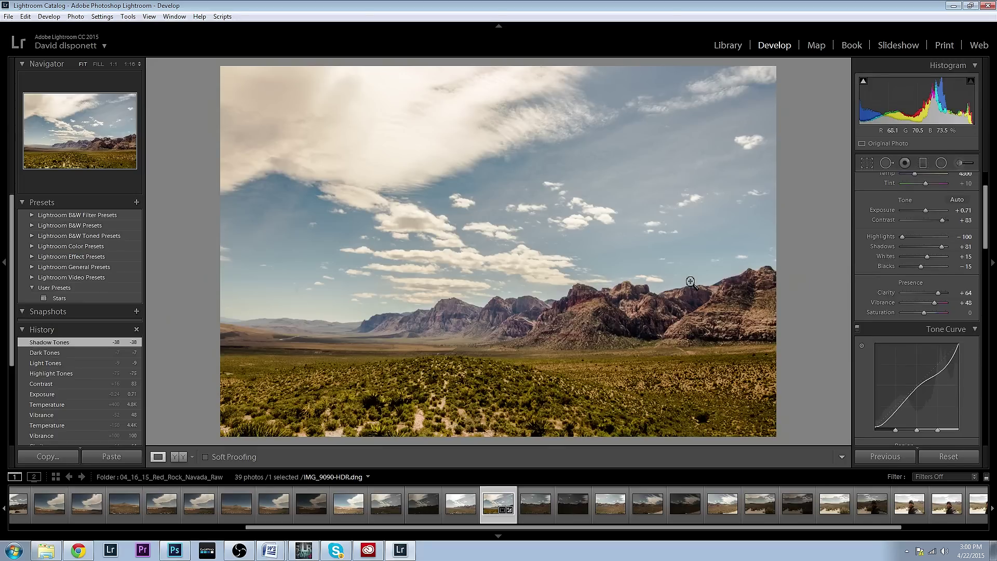